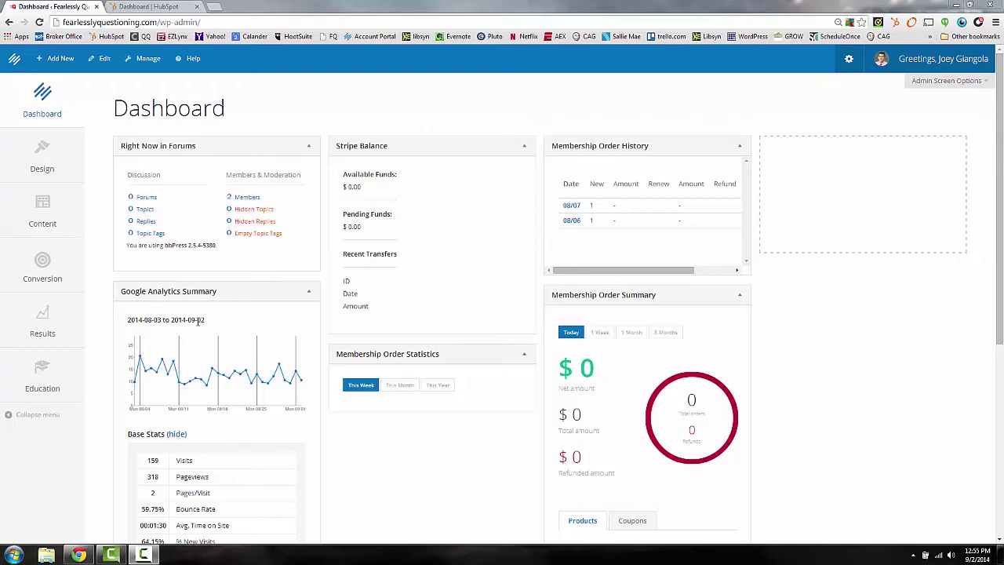
# Step: Launch the Centric theme customizer from Design > Appearance for the Fearlessly Questioning site
pyautogui.click(56, 166)
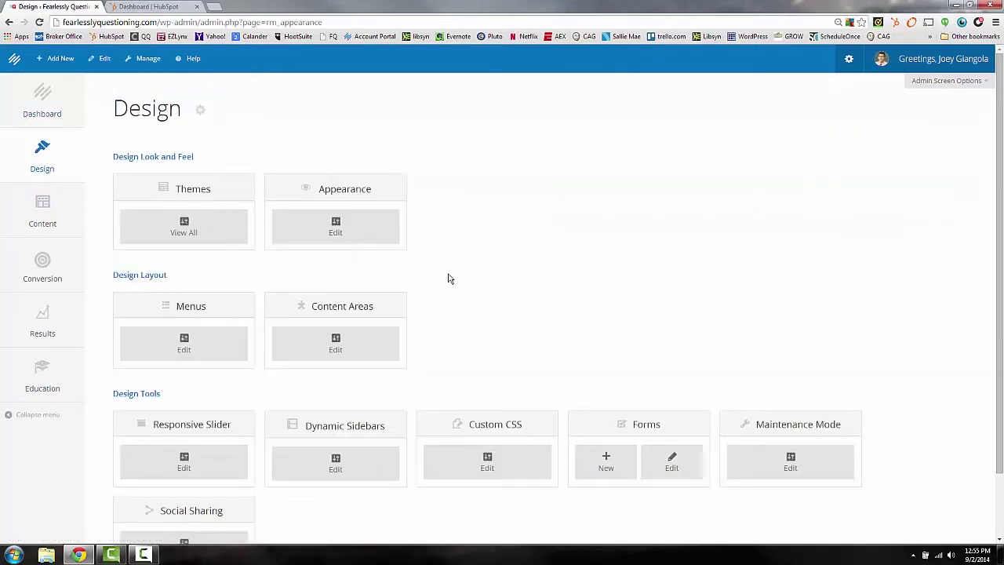
pyautogui.click(366, 237)
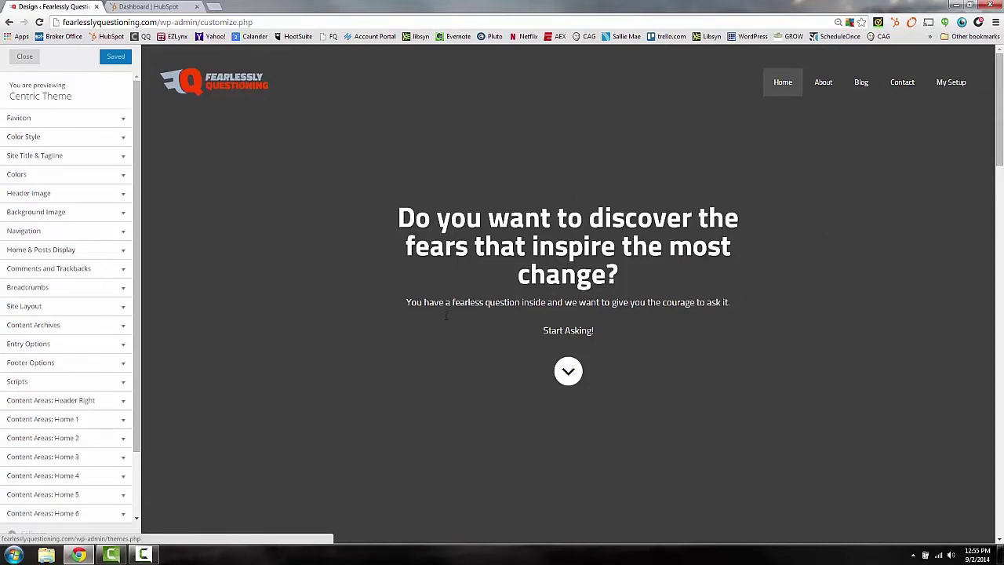
# Step: Expand Content Areas: Home 1 and view the hero headline HTML in its Text widget
pyautogui.click(82, 424)
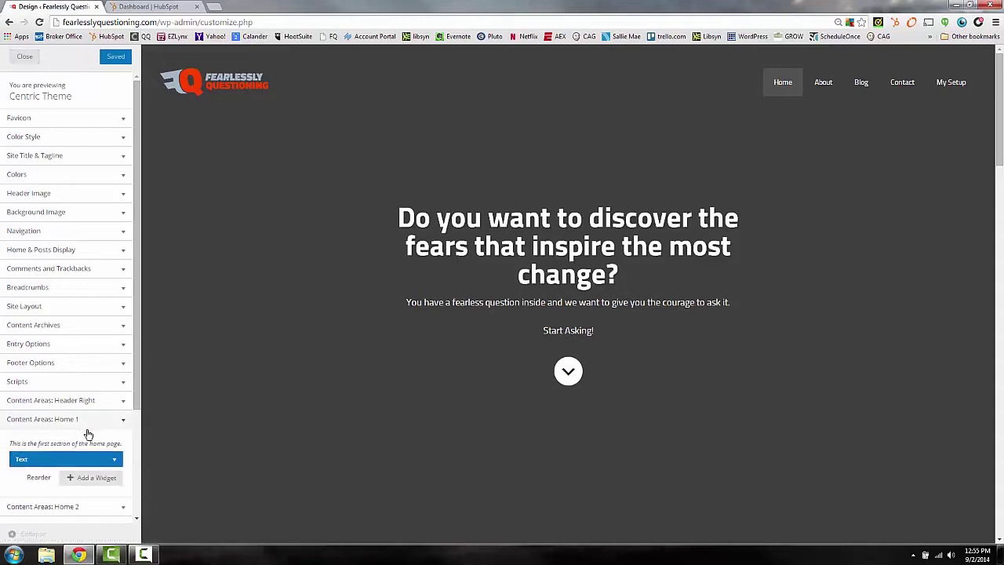
pyautogui.scroll(-2, 98, 393)
pyautogui.click(114, 357)
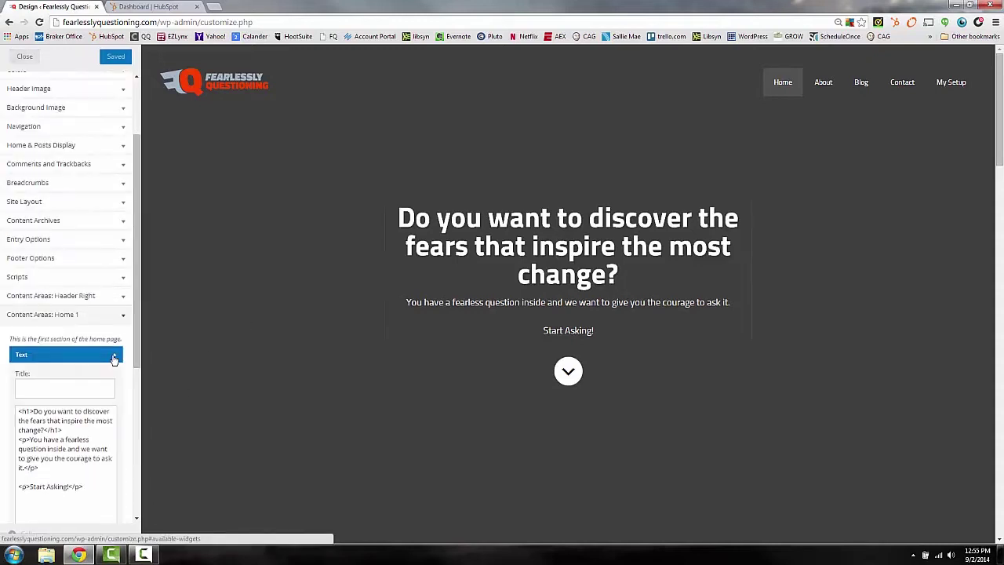
pyautogui.scroll(-1, 115, 386)
pyautogui.scroll(-3, 115, 386)
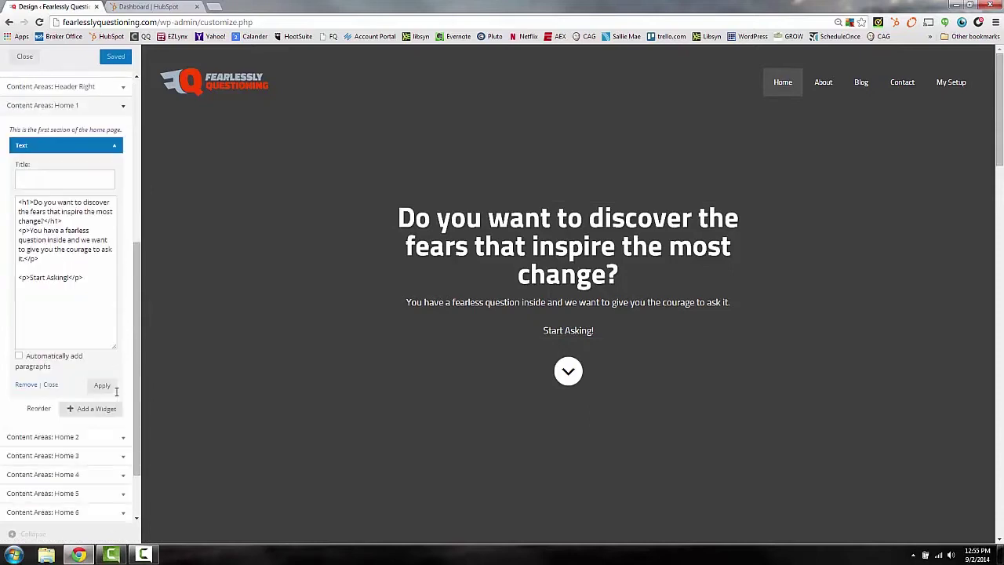
pyautogui.scroll(2, 88, 368)
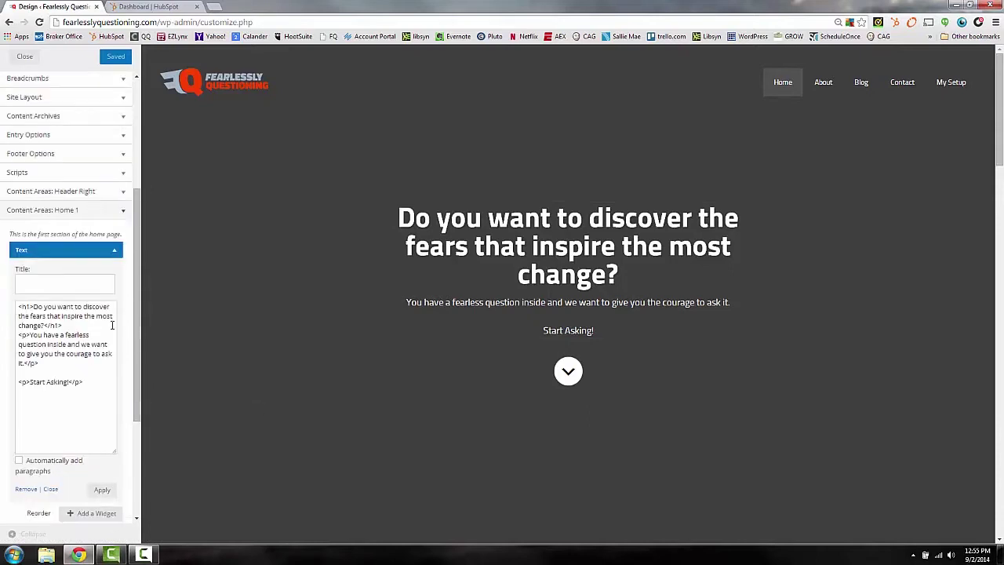
pyautogui.click(68, 311)
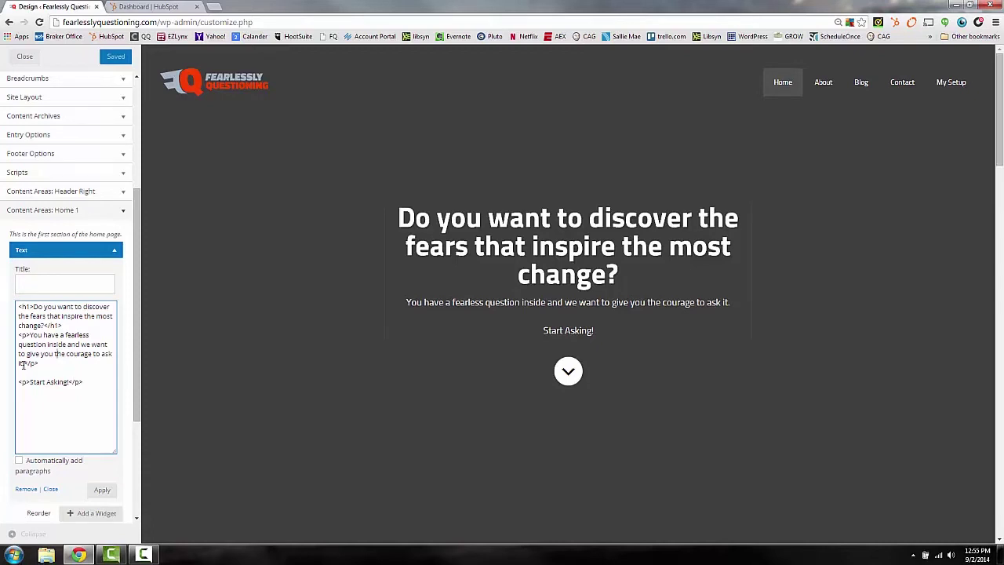
# Step: Collapse Home 1's widget and expand the first Text widget in Content Areas: Home 2
pyautogui.click(114, 255)
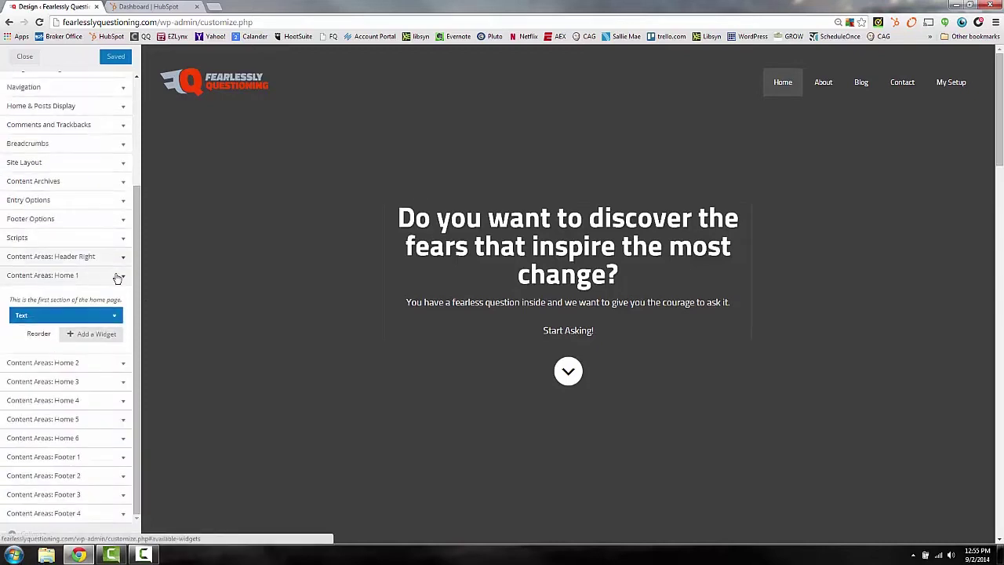
pyautogui.click(121, 361)
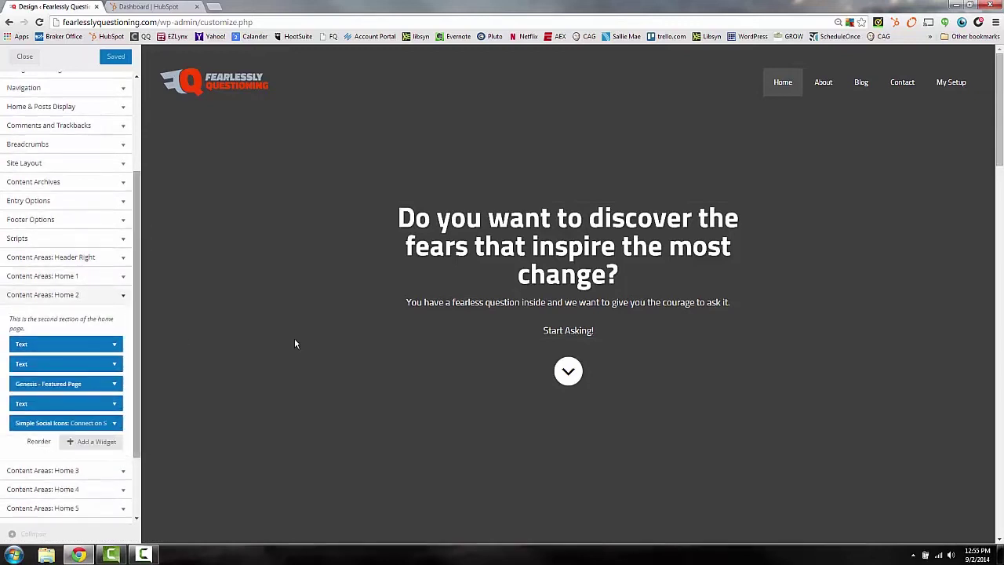
pyautogui.scroll(-5, 296, 343)
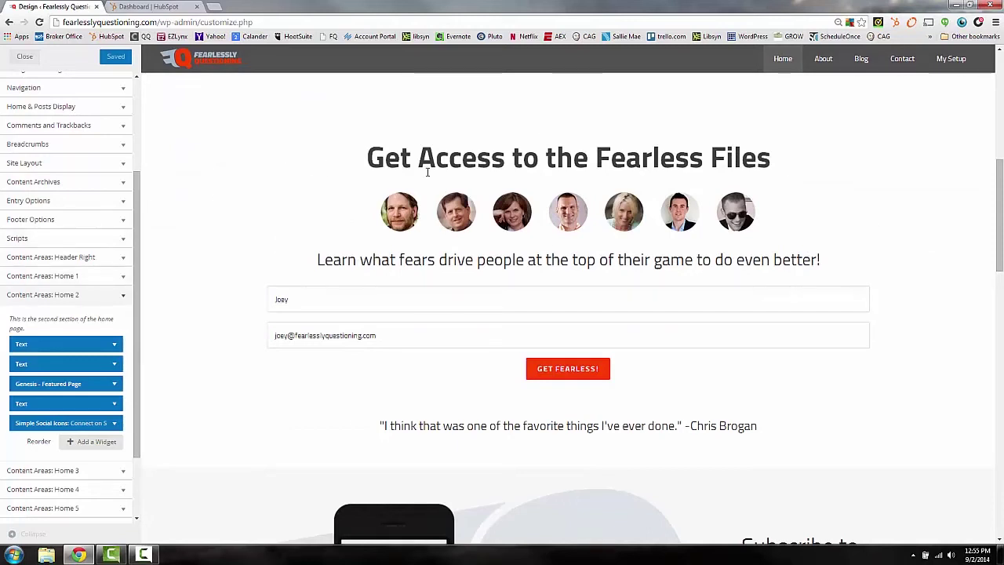
pyautogui.click(110, 343)
pyautogui.scroll(-1, 65, 452)
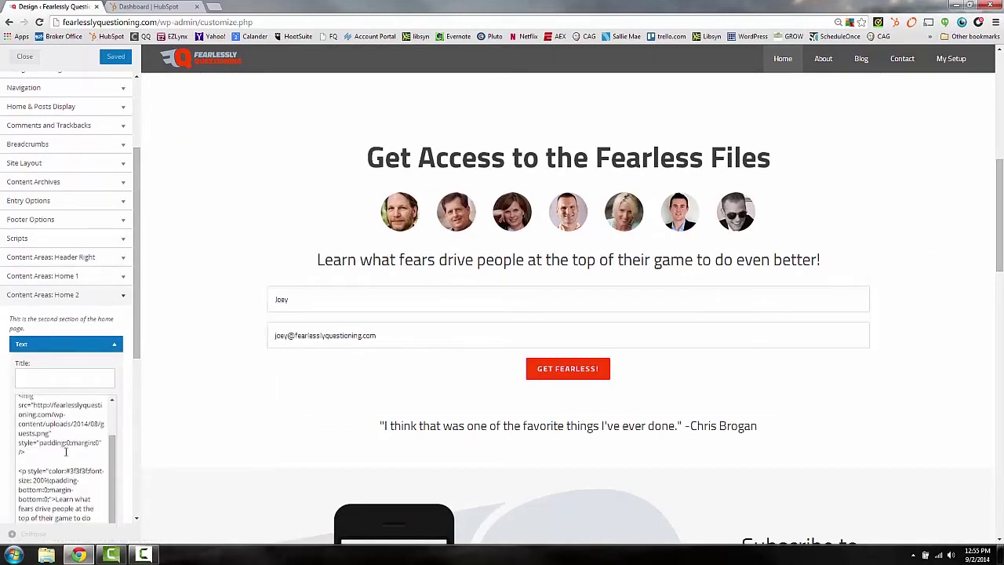
pyautogui.scroll(-1, 65, 452)
pyautogui.scroll(1, 66, 452)
# Step: Highlight the Learn what fears tagline and scroll the HTML to the display_form shortcode
pyautogui.moveTo(868, 255); pyautogui.dragTo(368, 157)
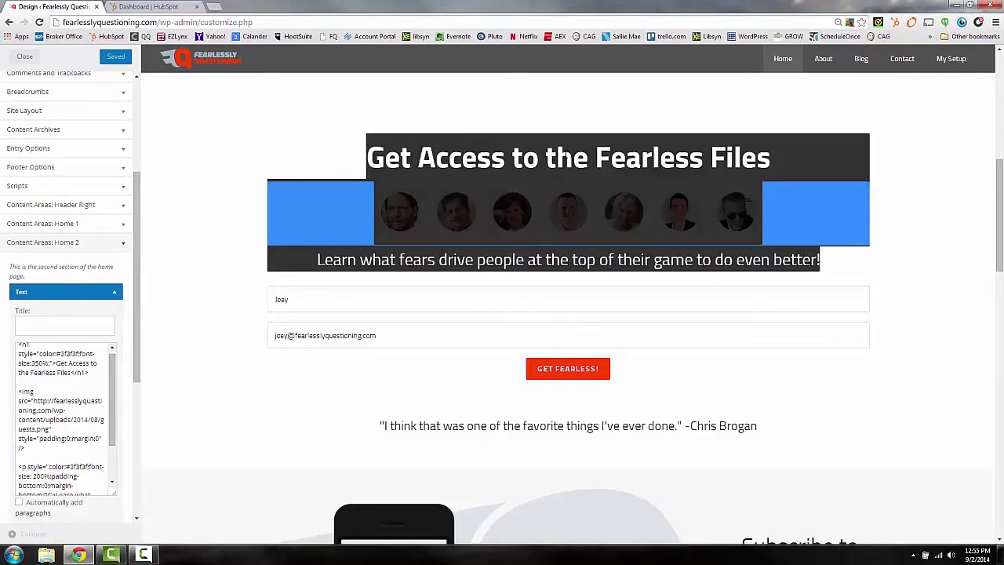
pyautogui.click(450, 200)
pyautogui.moveTo(357, 260); pyautogui.dragTo(826, 276)
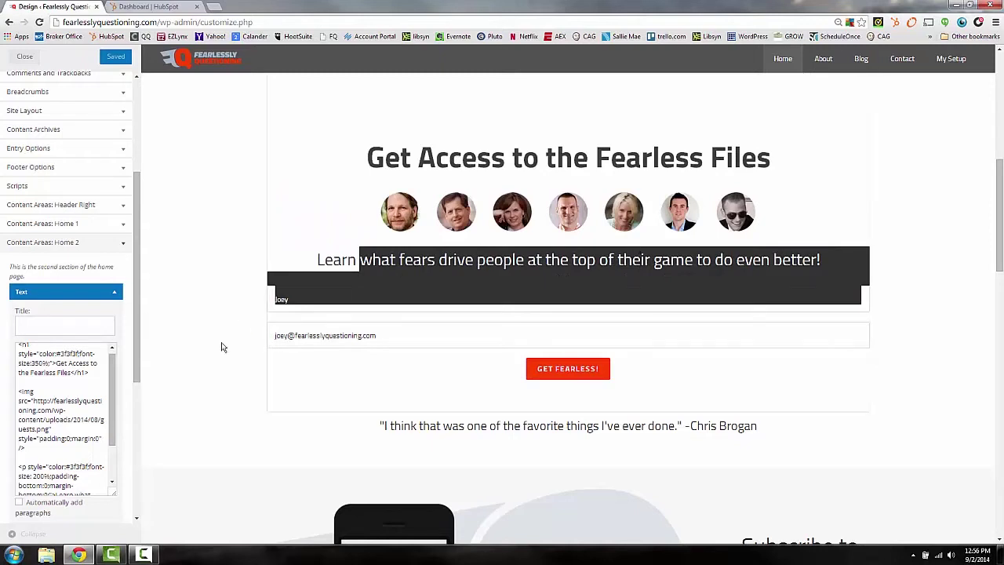
pyautogui.moveTo(112, 400); pyautogui.dragTo(111, 479)
pyautogui.click(359, 262)
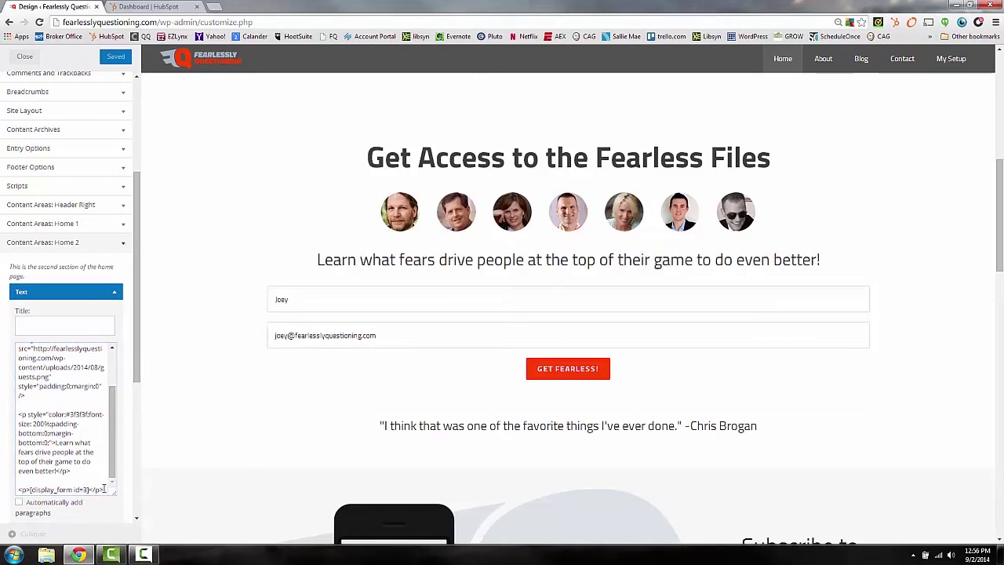
pyautogui.moveTo(104, 489); pyautogui.dragTo(17, 490)
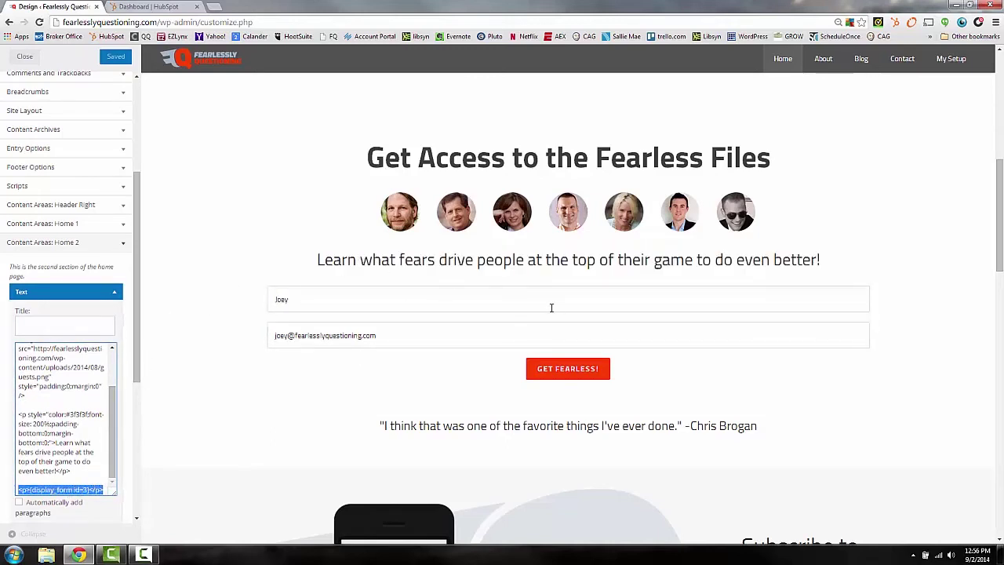
# Step: Close the sign-up widget and inspect the second Text widget holding the testimonial quote
pyautogui.click(114, 292)
pyautogui.click(114, 312)
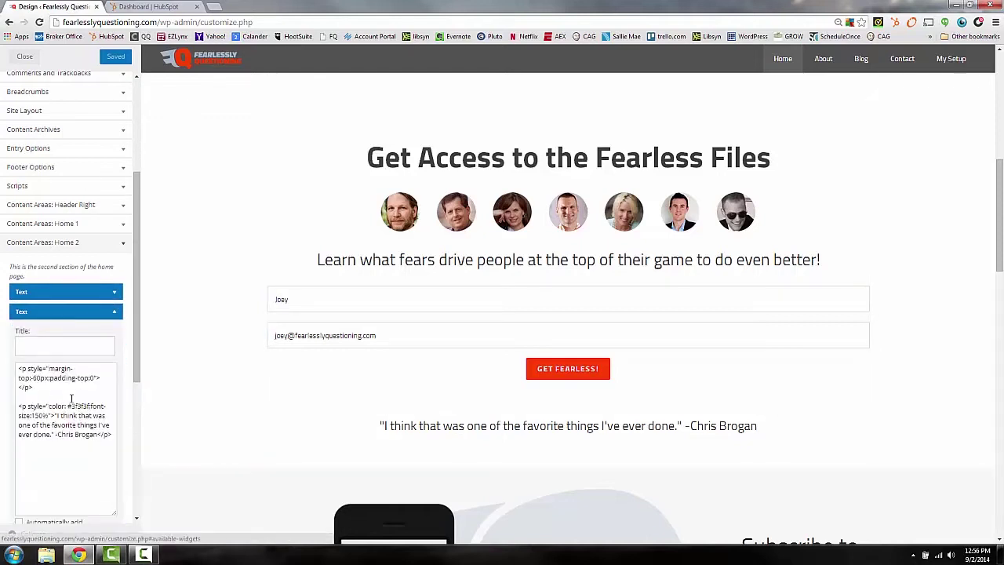
pyautogui.moveTo(758, 427); pyautogui.dragTo(401, 426)
pyautogui.click(59, 432)
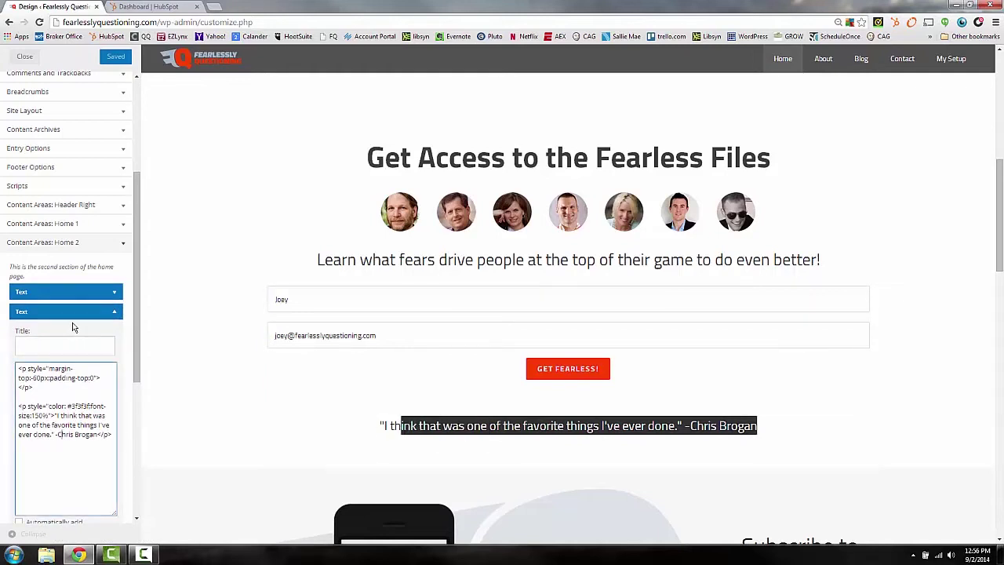
pyautogui.click(114, 313)
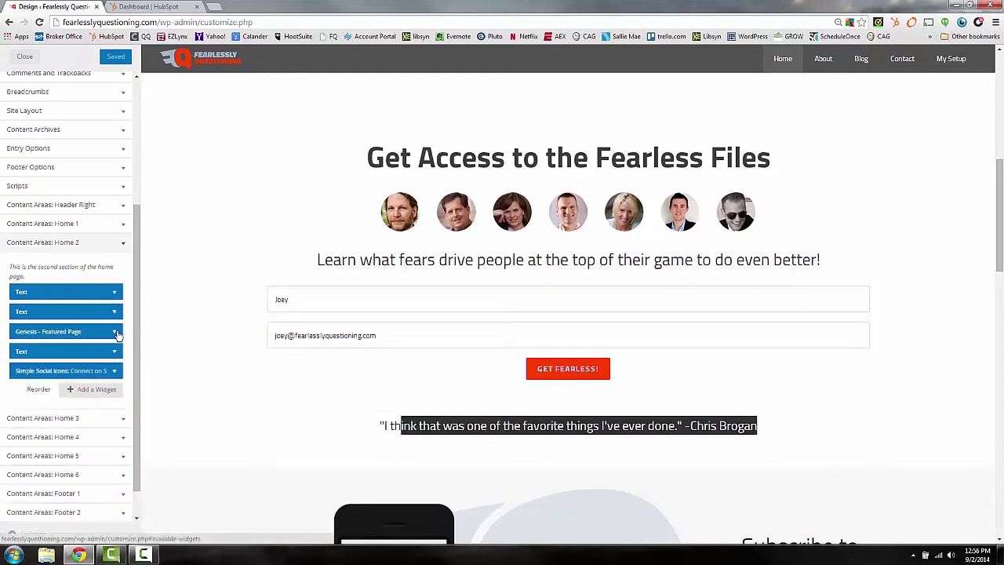
# Step: Toggle the Genesis - Featured Page widget and review Home 2's widget list
pyautogui.click(116, 332)
pyautogui.click(116, 333)
pyautogui.scroll(-1, 102, 325)
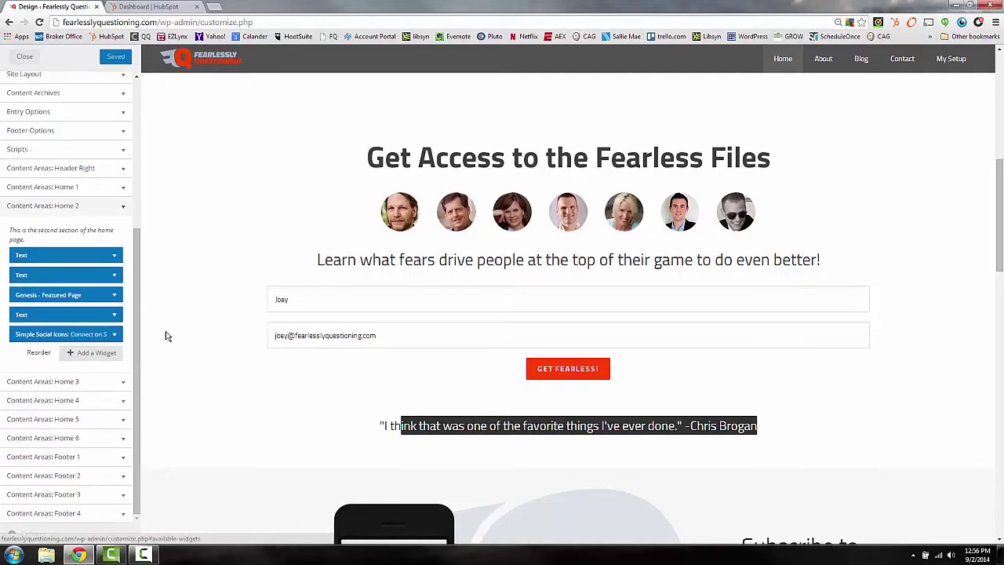
pyautogui.click(392, 426)
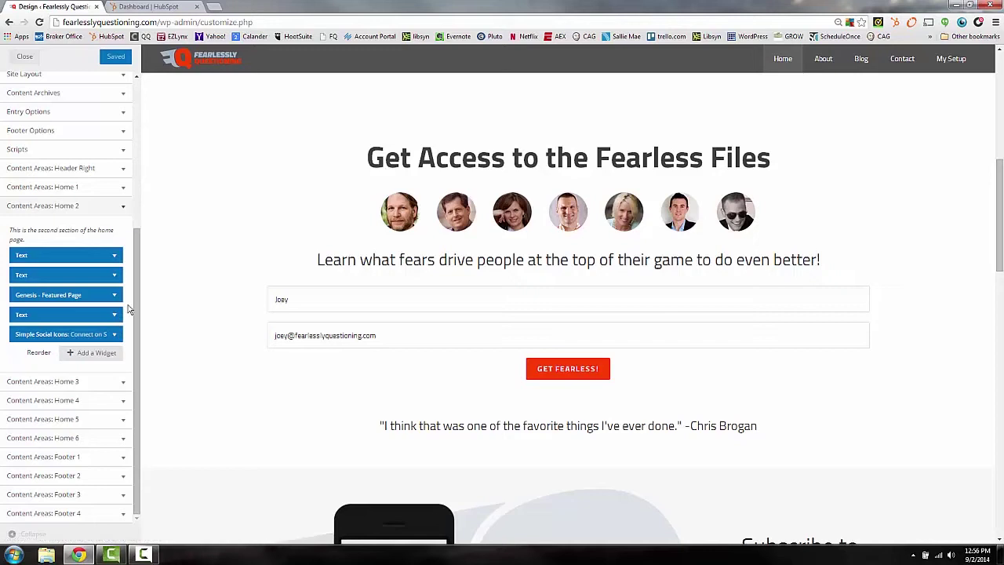
pyautogui.scroll(-4, 246, 332)
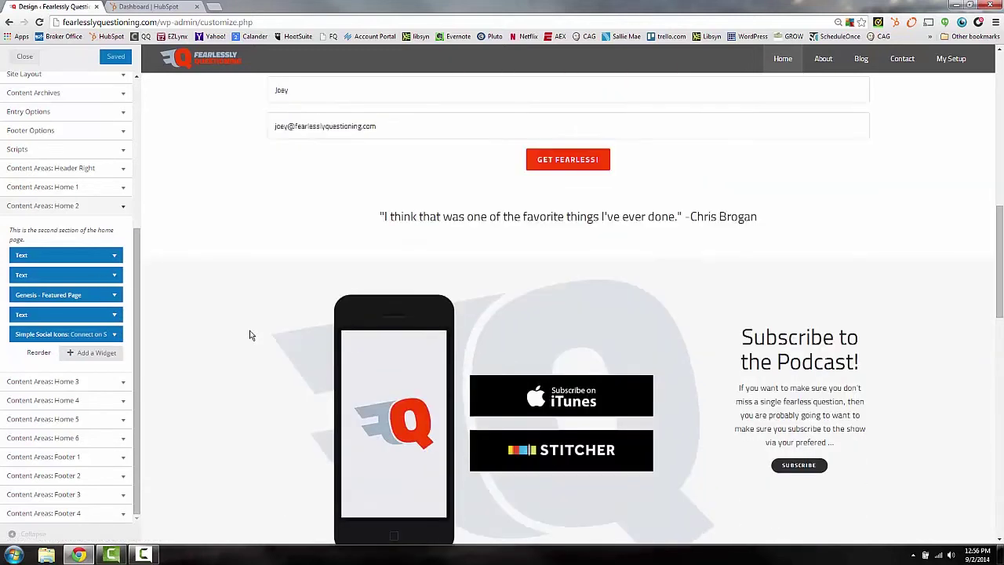
pyautogui.scroll(-1, 247, 332)
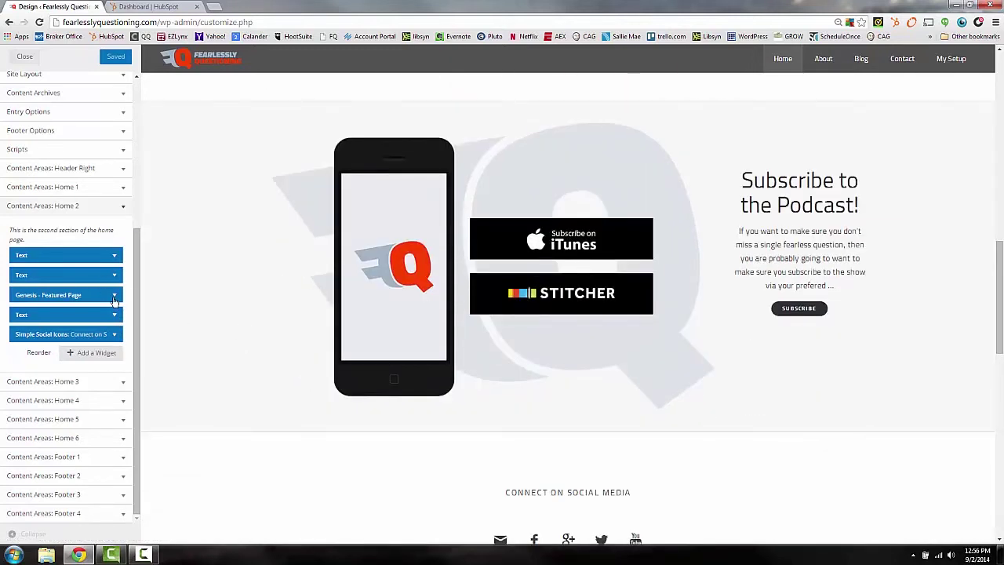
pyautogui.scroll(1, 116, 299)
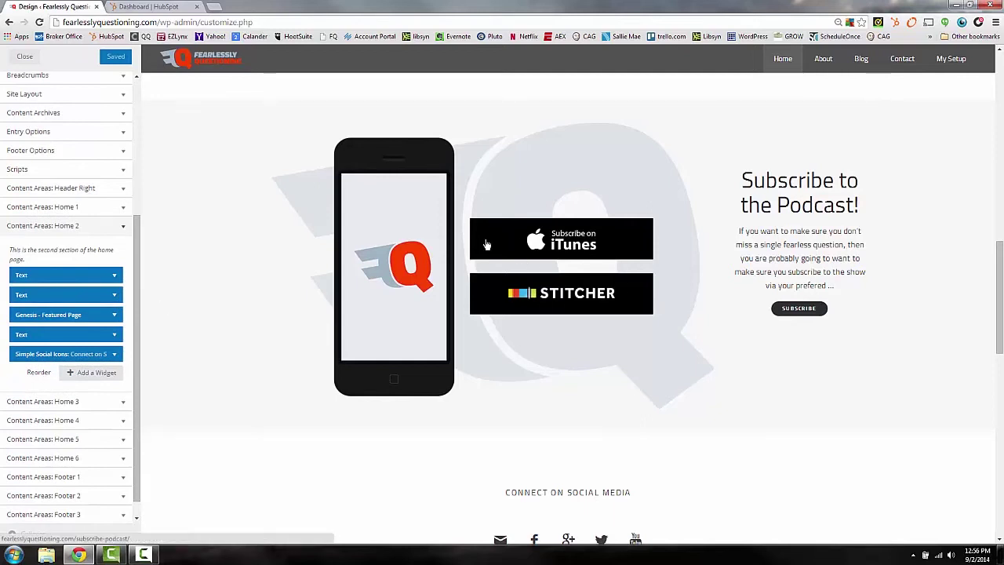
# Step: Review the Genesis - Featured Page widget settings, then collapse it
pyautogui.click(112, 316)
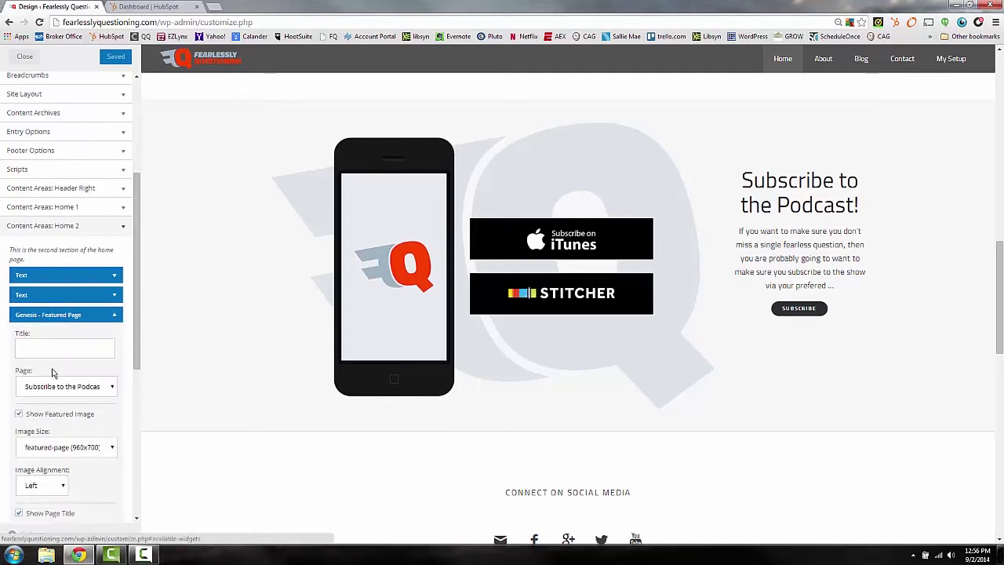
pyautogui.scroll(-1, 59, 377)
pyautogui.scroll(-2, 65, 401)
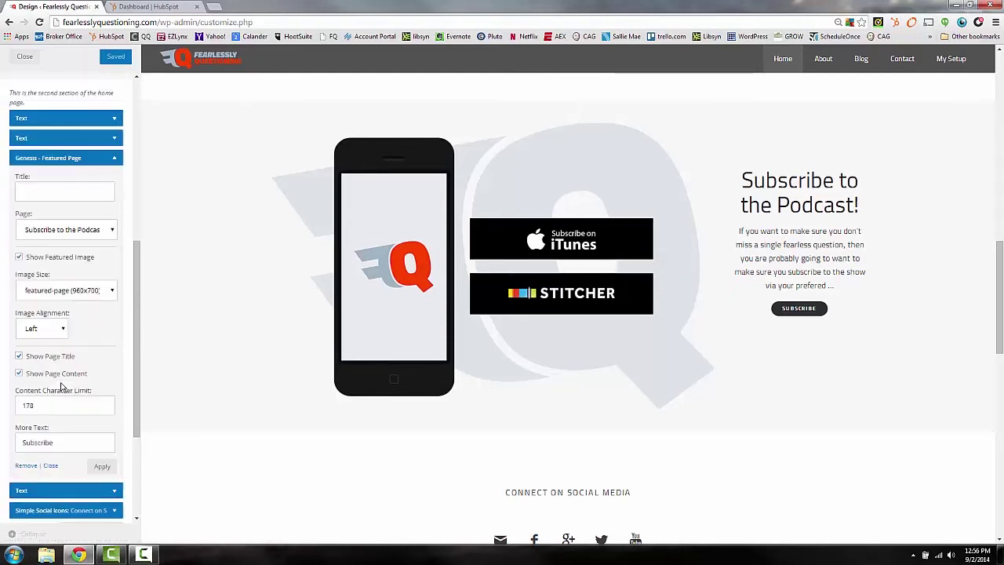
pyautogui.scroll(1, 60, 377)
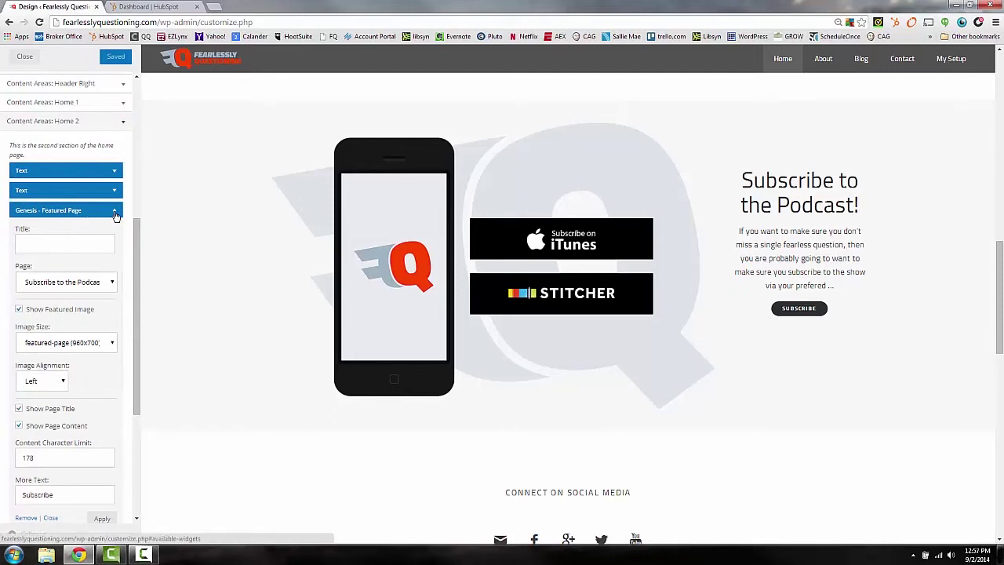
pyautogui.scroll(-1, 71, 303)
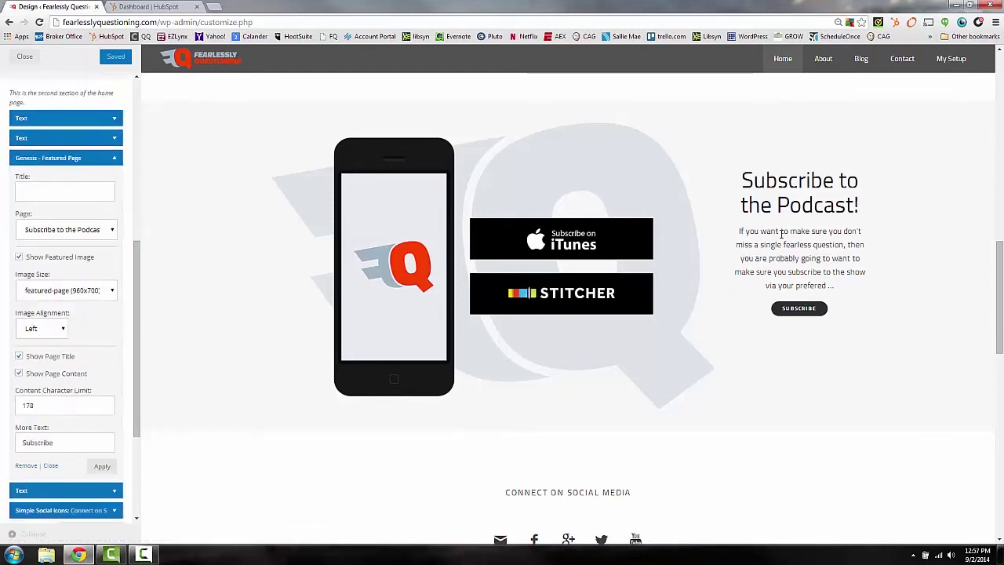
pyautogui.click(114, 158)
# Step: Expand and collapse the fourth Text widget in Content Areas: Home 2
pyautogui.click(106, 314)
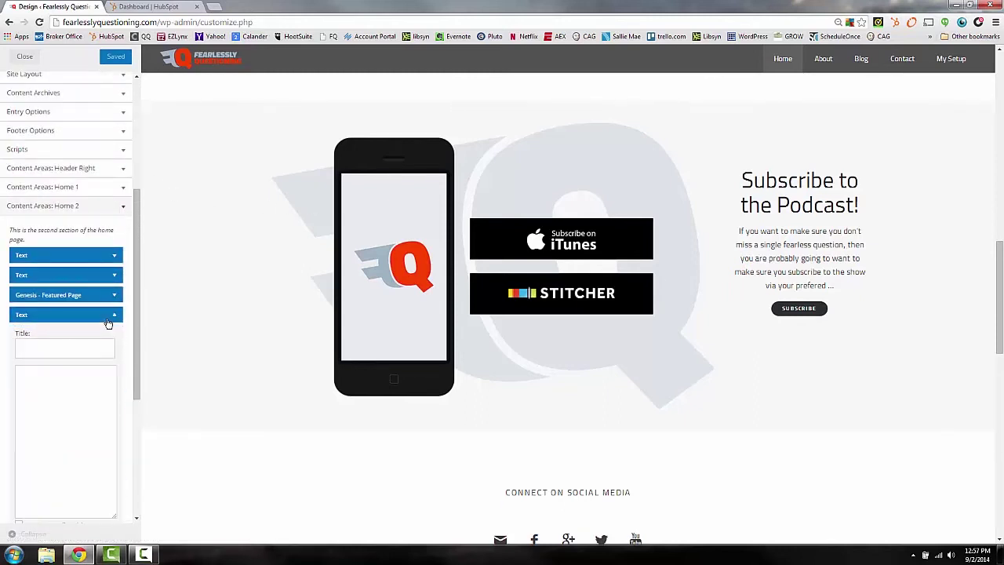
pyautogui.click(114, 317)
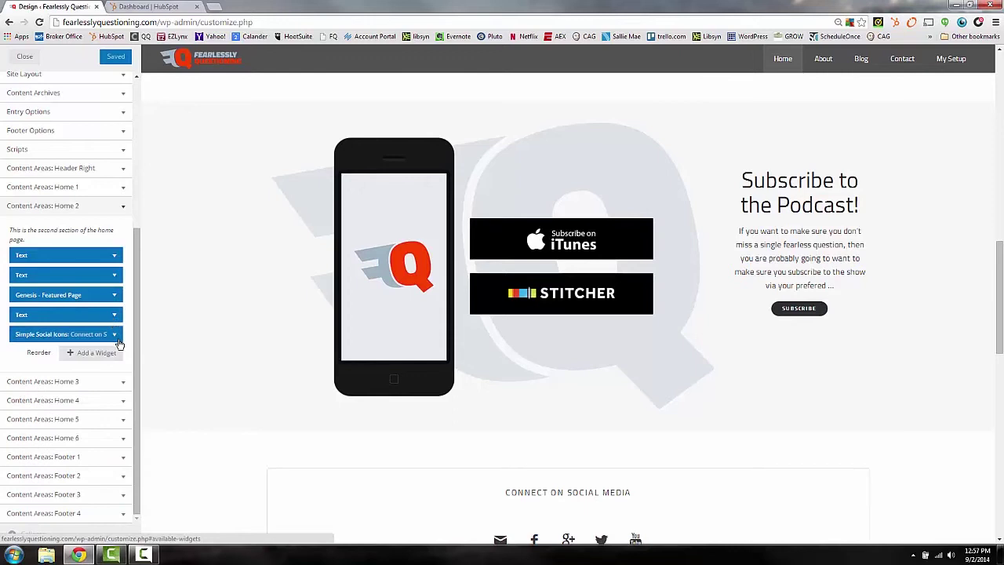
pyautogui.scroll(-2, 292, 399)
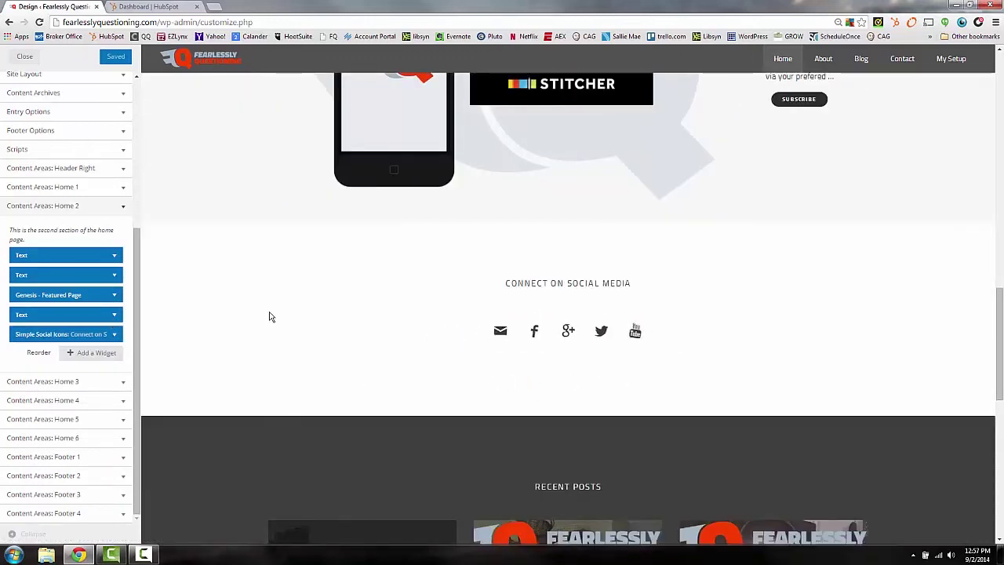
# Step: Review the Simple Social Icons widget settings for Connect on Social Media, then close them
pyautogui.click(114, 335)
pyautogui.scroll(-3, 70, 368)
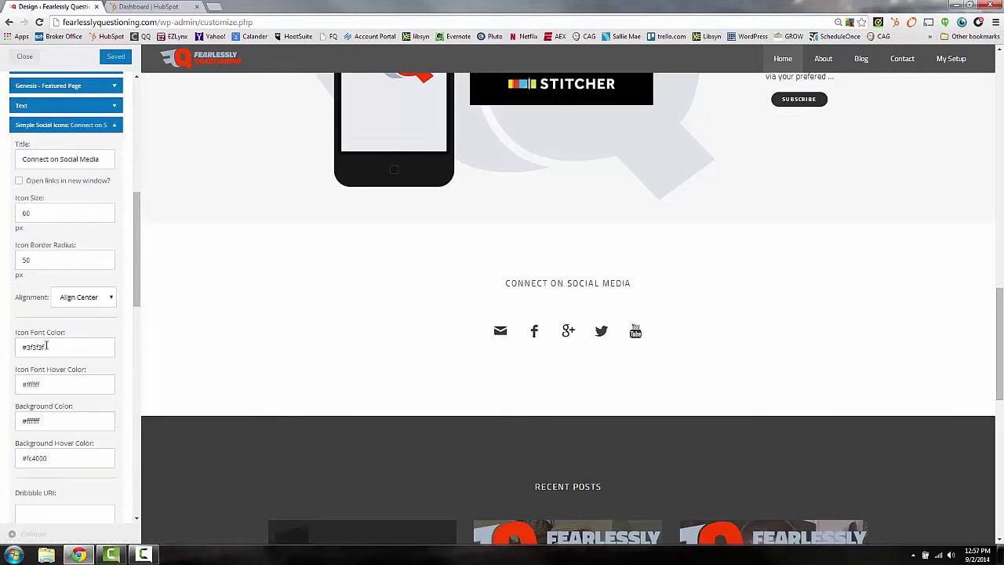
pyautogui.scroll(-4, 55, 353)
pyautogui.scroll(-2, 55, 360)
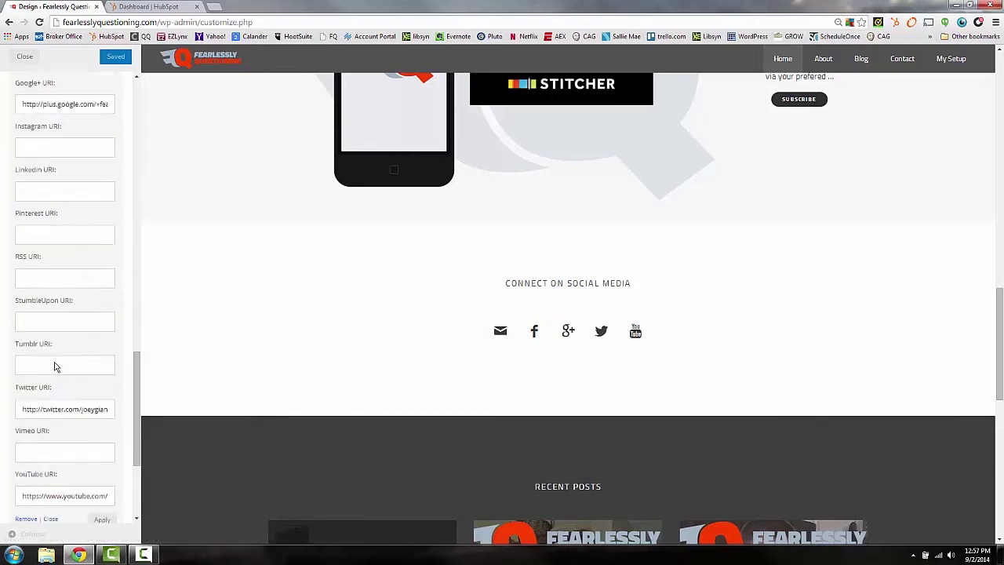
pyautogui.scroll(7, 55, 363)
pyautogui.scroll(3, 55, 366)
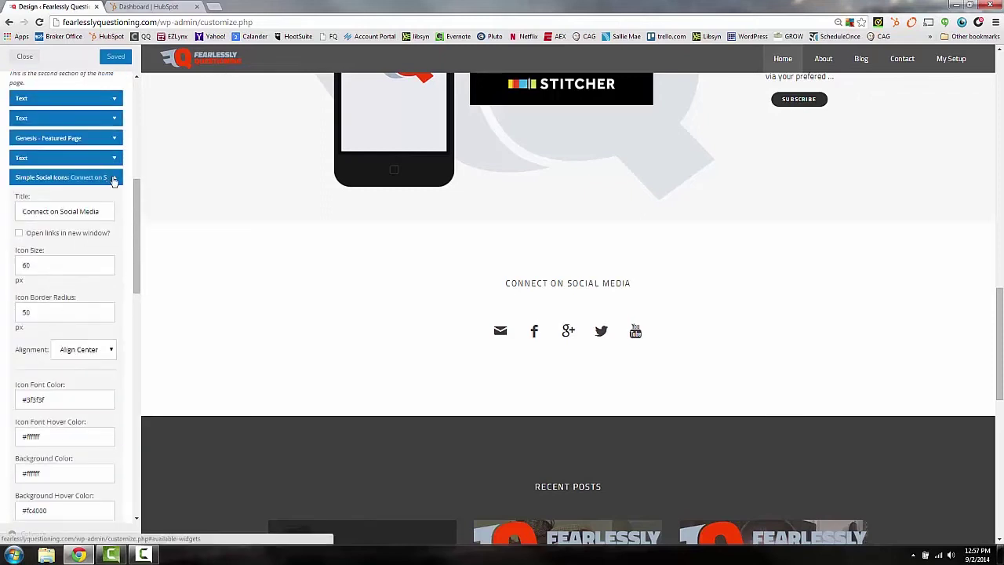
pyautogui.click(111, 178)
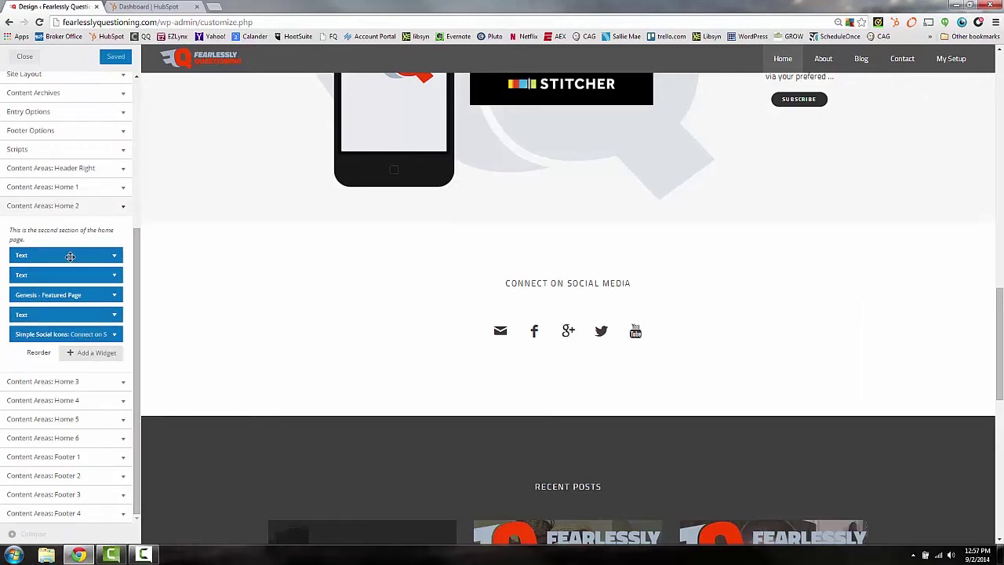
# Step: Collapse Content Areas: Home 2 and expand Content Areas: Home 3
pyautogui.click(125, 210)
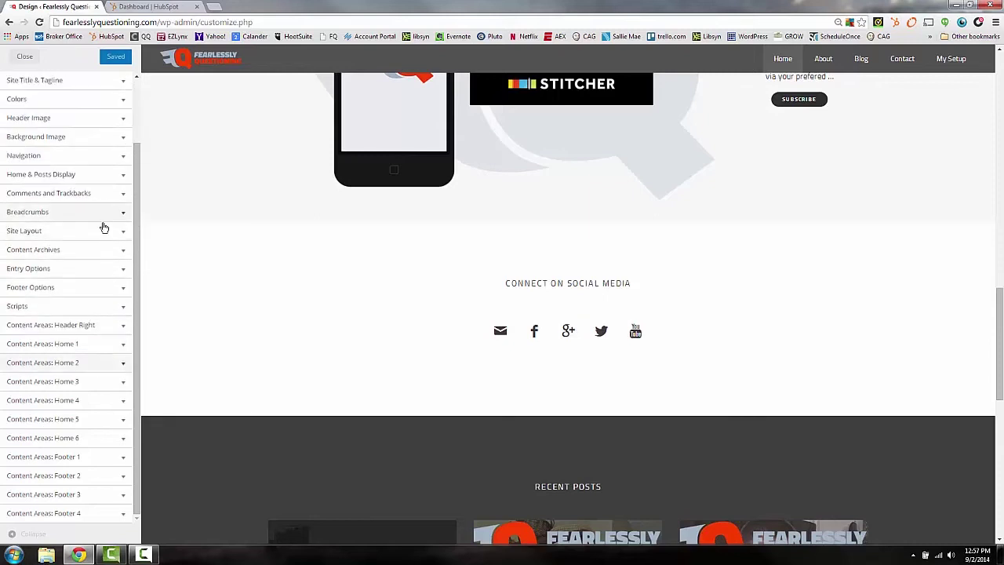
pyautogui.scroll(-3, 283, 352)
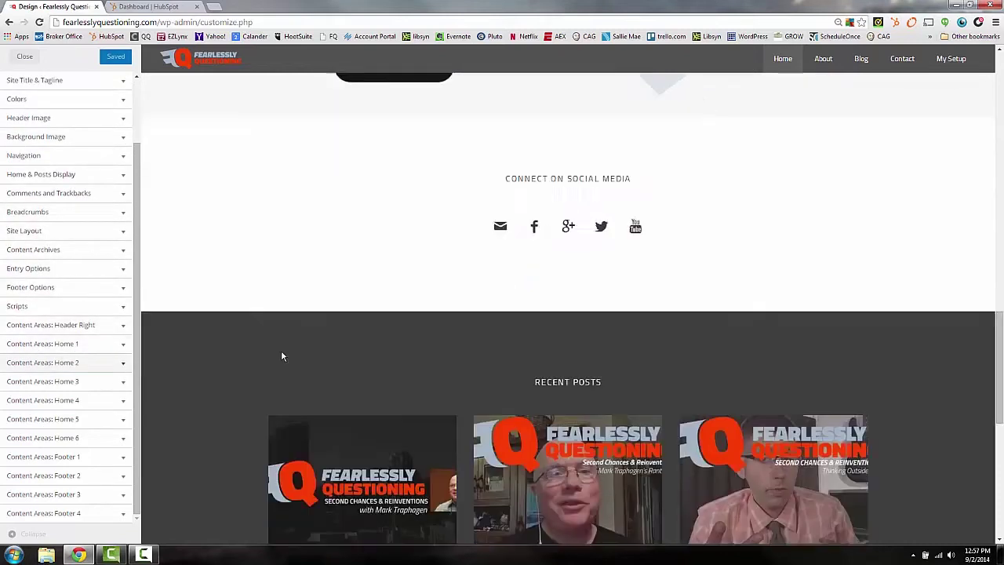
pyautogui.click(92, 384)
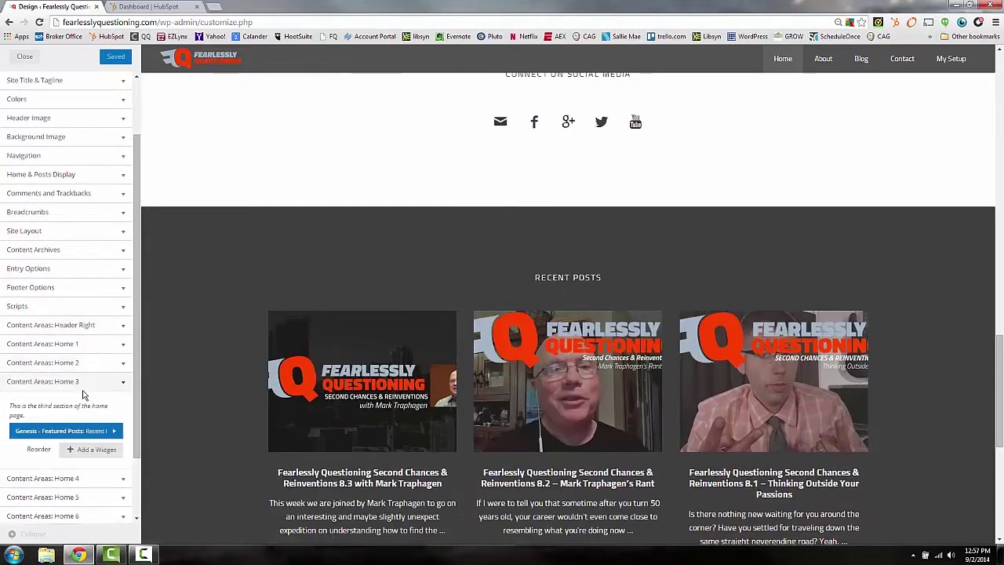
pyautogui.scroll(-1, 87, 393)
pyautogui.scroll(-1, 233, 363)
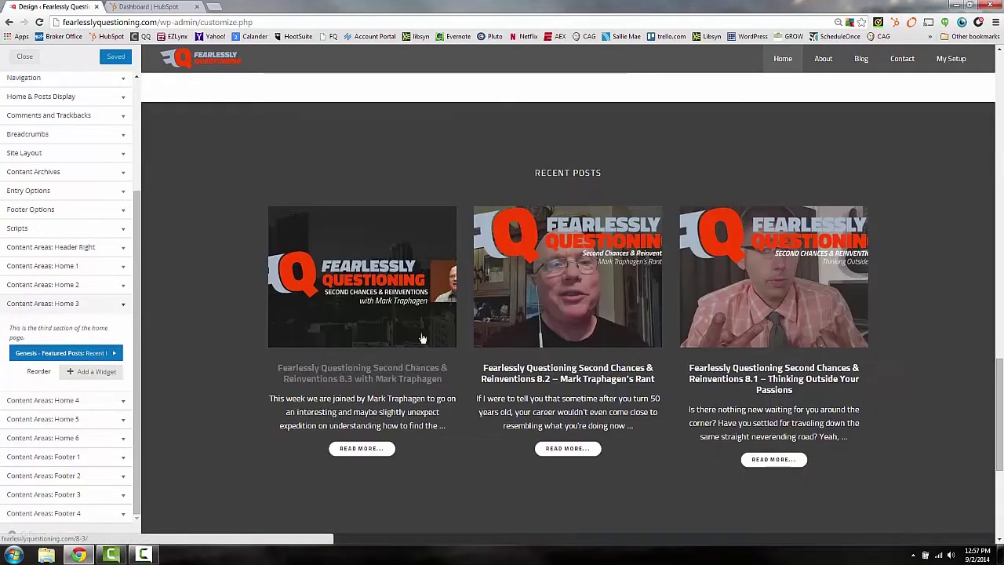
# Step: Inspect the Recent Posts widget settings, then expand the Breadcrumbs options
pyautogui.click(116, 355)
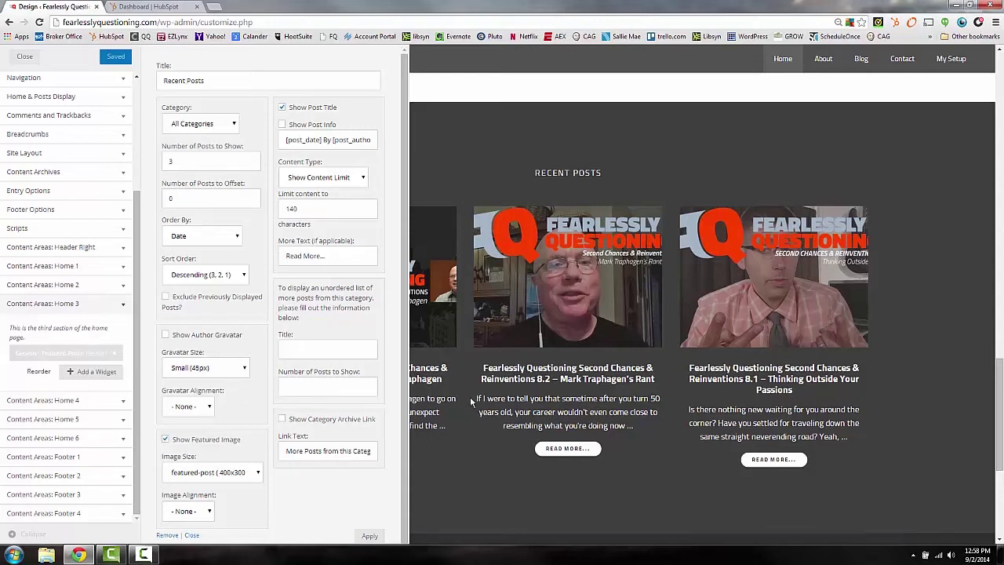
pyautogui.click(392, 384)
pyautogui.scroll(-4, 396, 383)
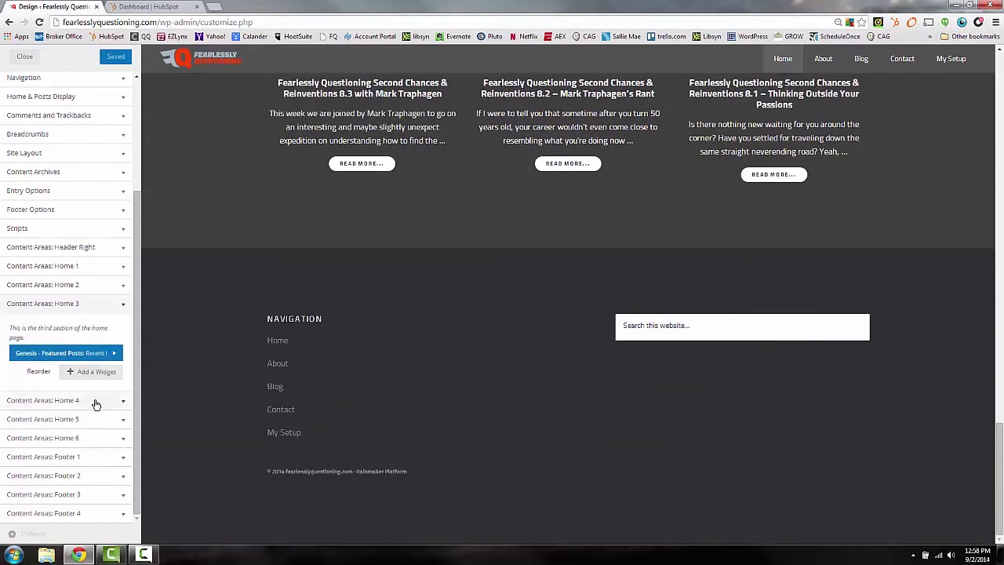
pyautogui.scroll(2, 131, 339)
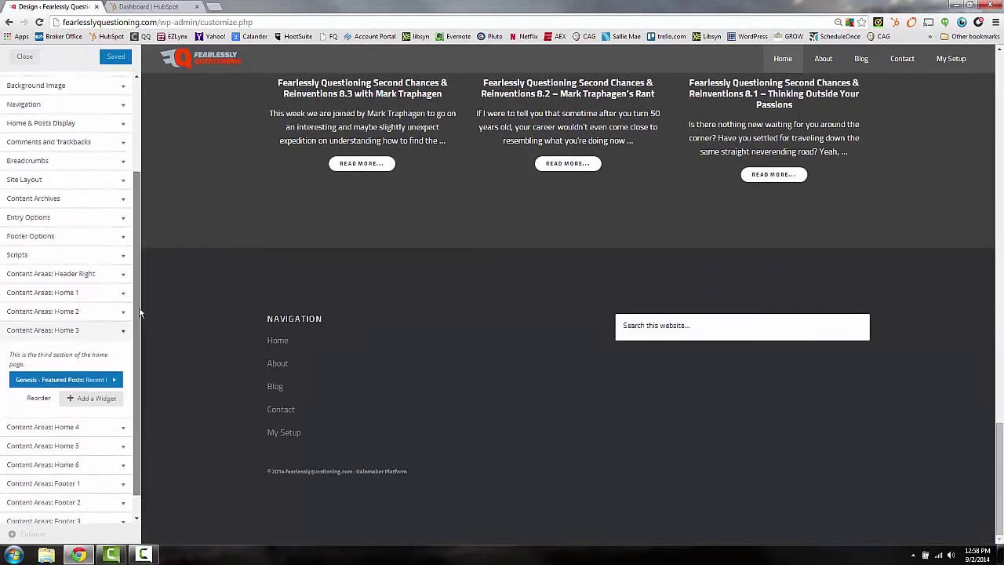
pyautogui.scroll(15, 383, 294)
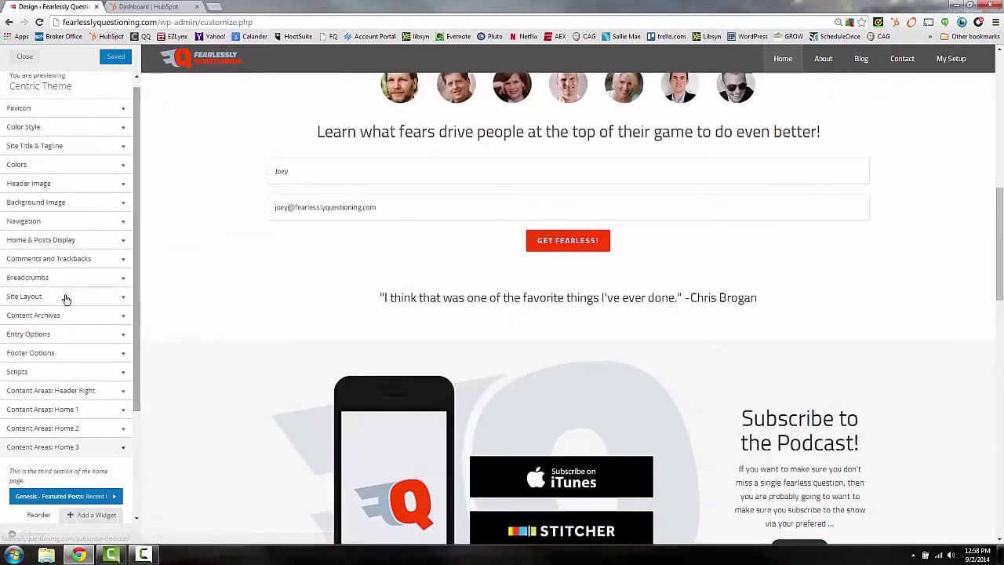
pyautogui.click(123, 280)
# Step: Show the Content, Primary Sidebar layout, Charcoal colour style and Background Color settings
pyautogui.click(94, 443)
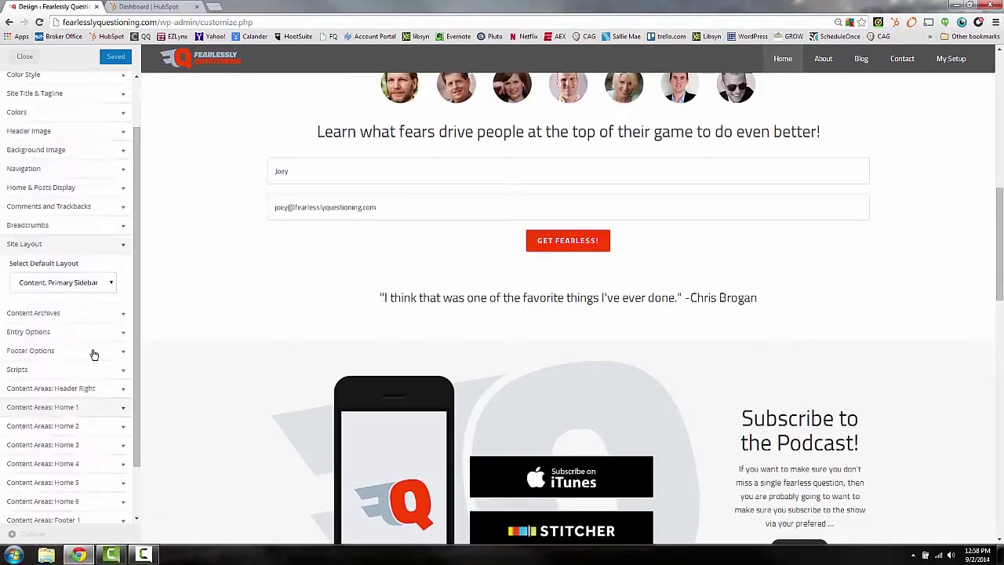
pyautogui.click(120, 141)
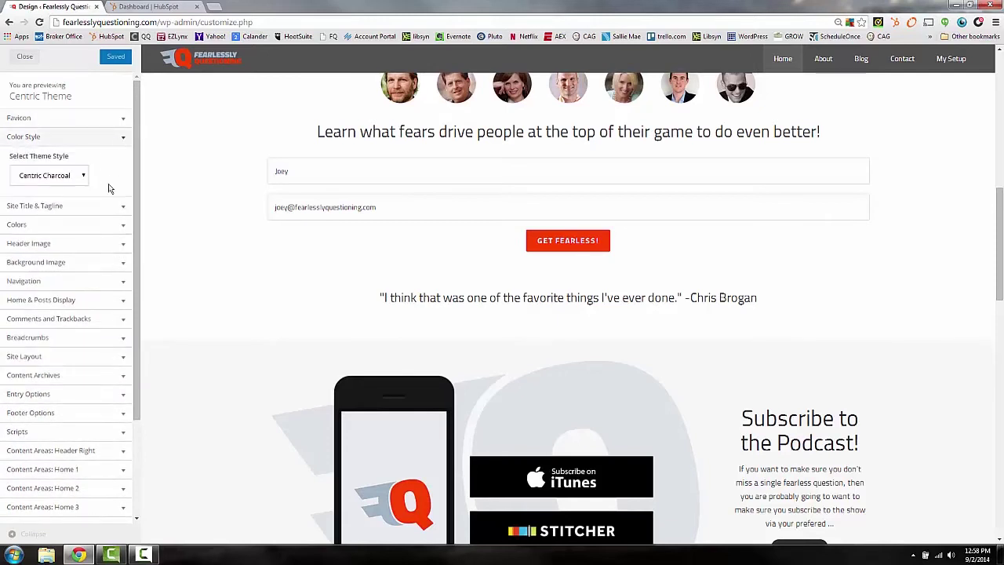
pyautogui.click(110, 228)
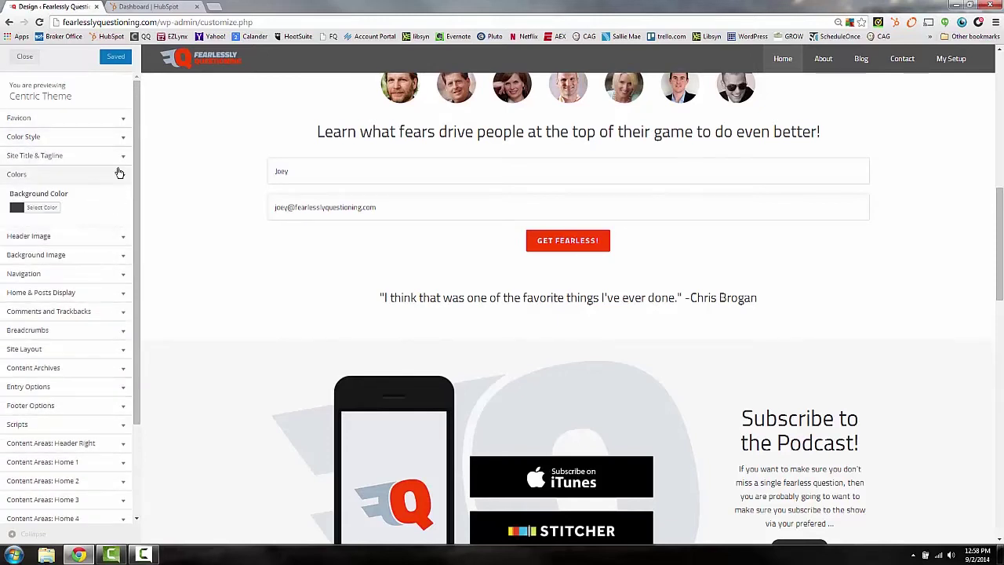
pyautogui.scroll(6, 271, 278)
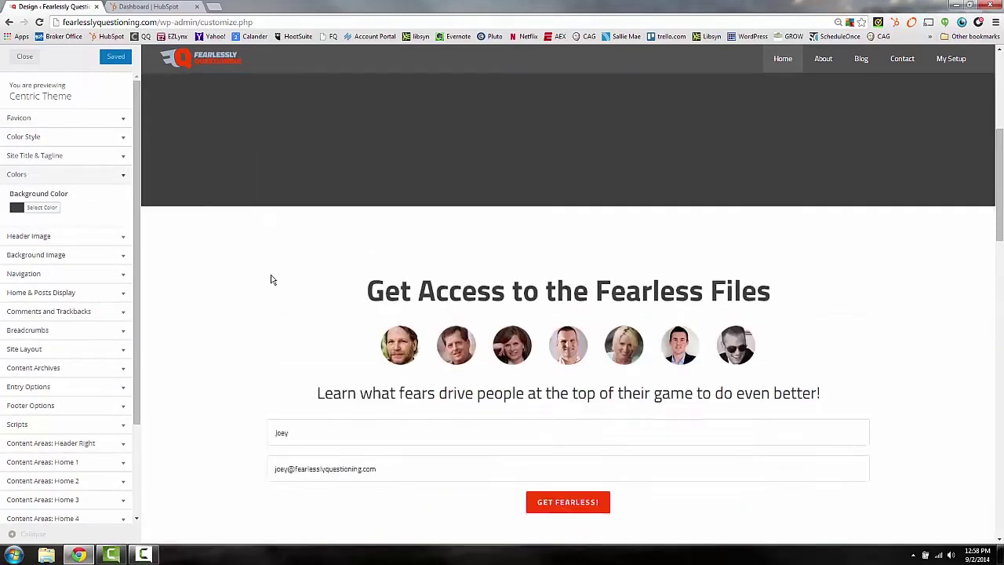
pyautogui.scroll(-3, 272, 283)
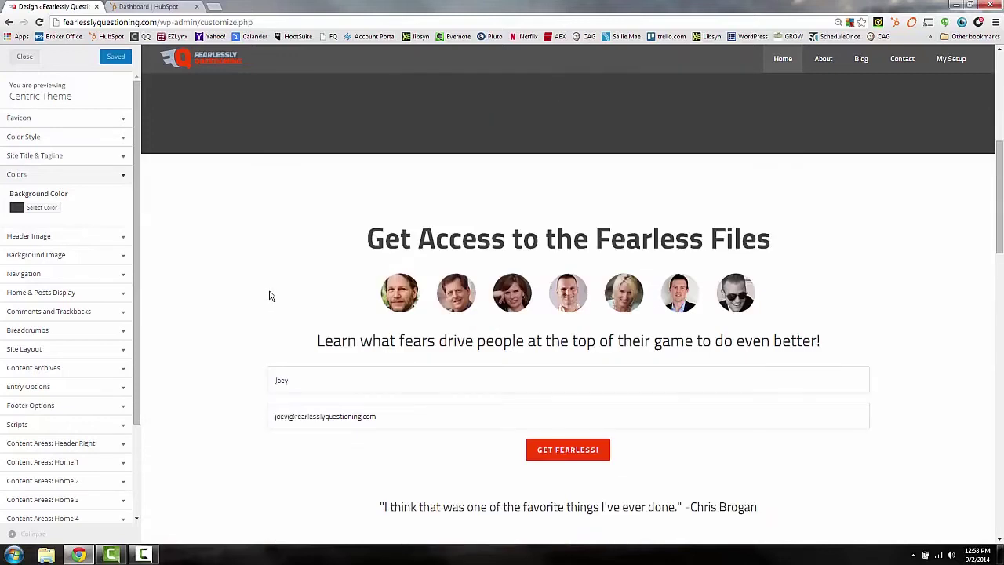
pyautogui.scroll(-2, 269, 296)
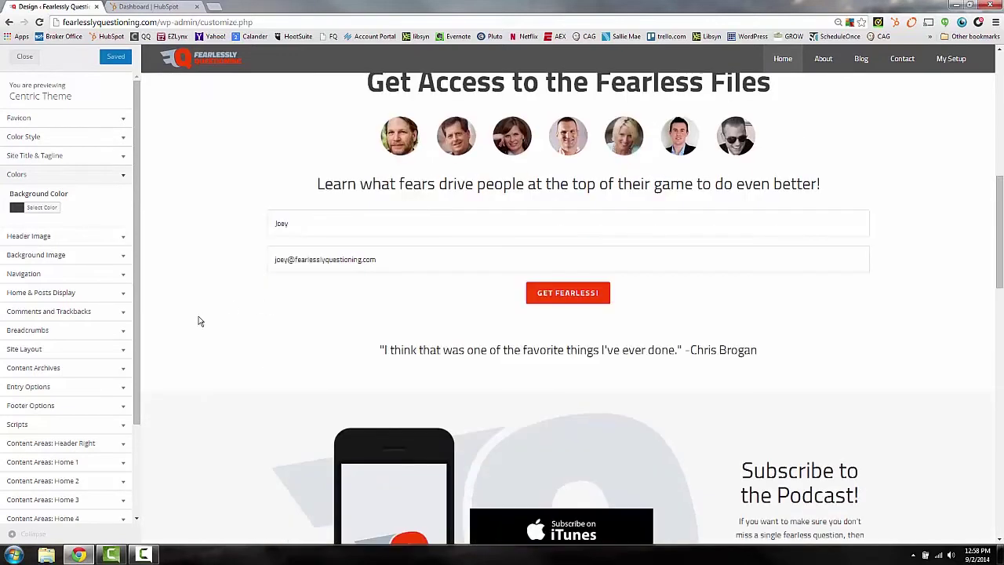
pyautogui.scroll(-1, 199, 321)
pyautogui.scroll(4, 200, 319)
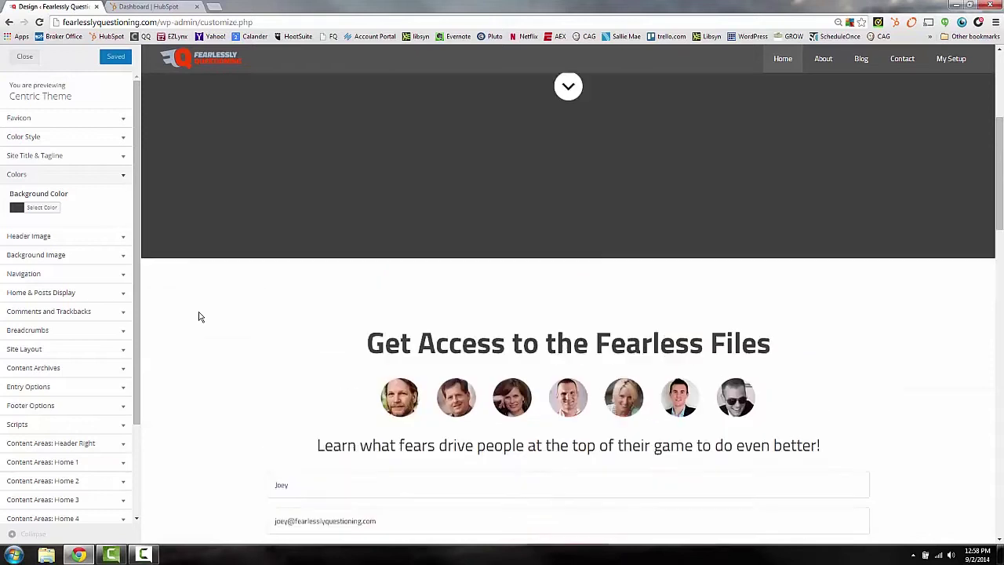
pyautogui.scroll(4, 199, 312)
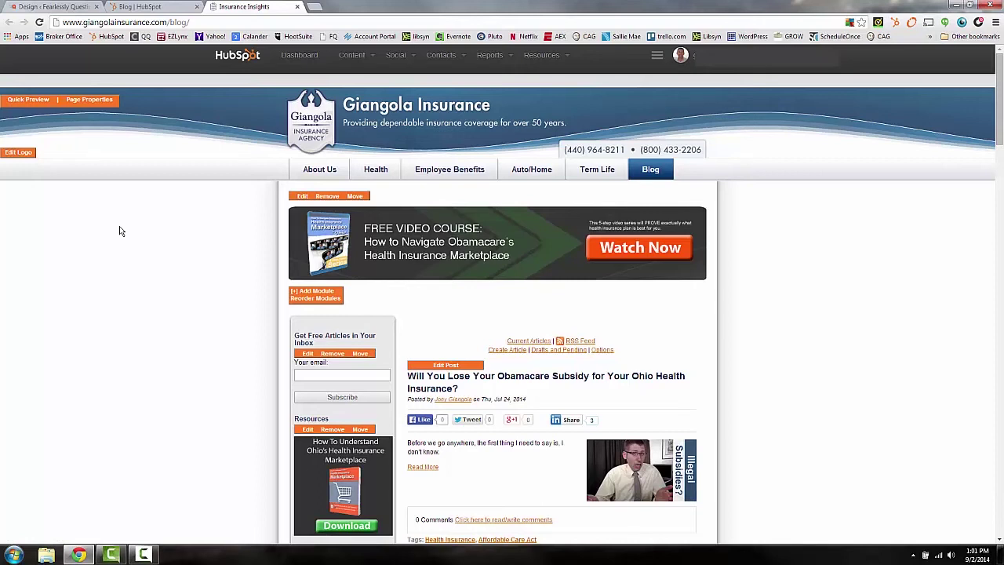
pyautogui.click(357, 197)
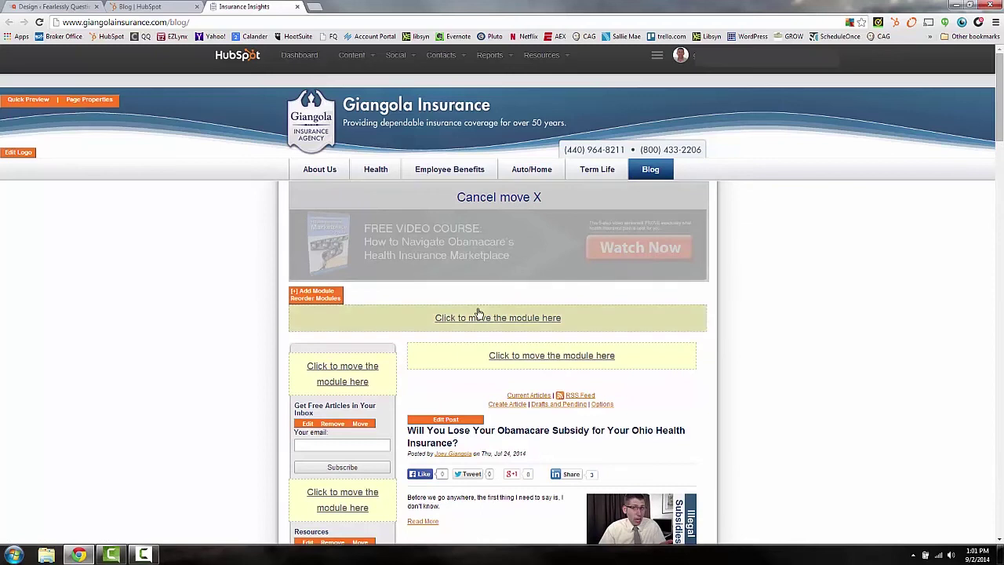
pyautogui.scroll(-2, 566, 369)
pyautogui.click(556, 252)
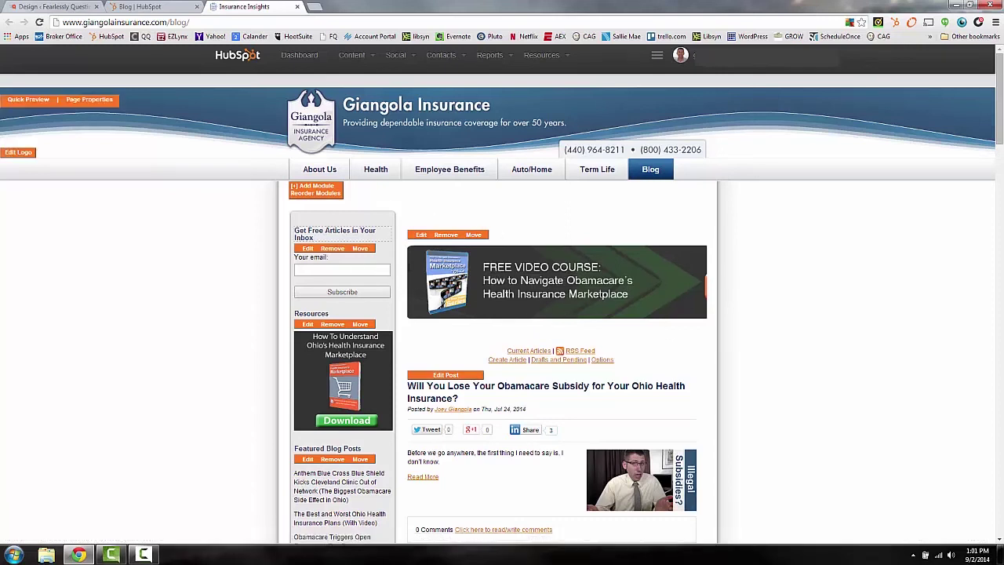
pyautogui.click(474, 235)
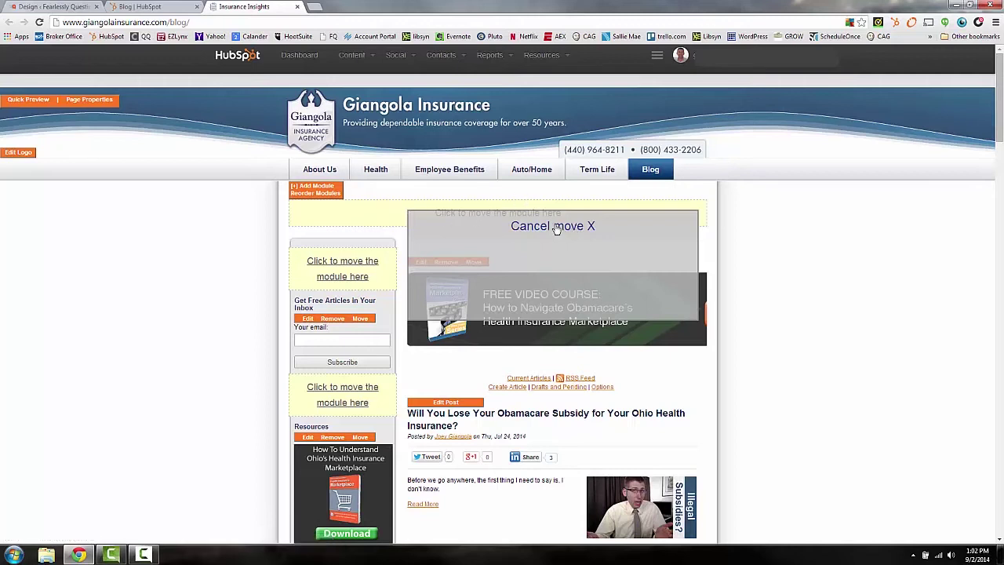
pyautogui.click(381, 218)
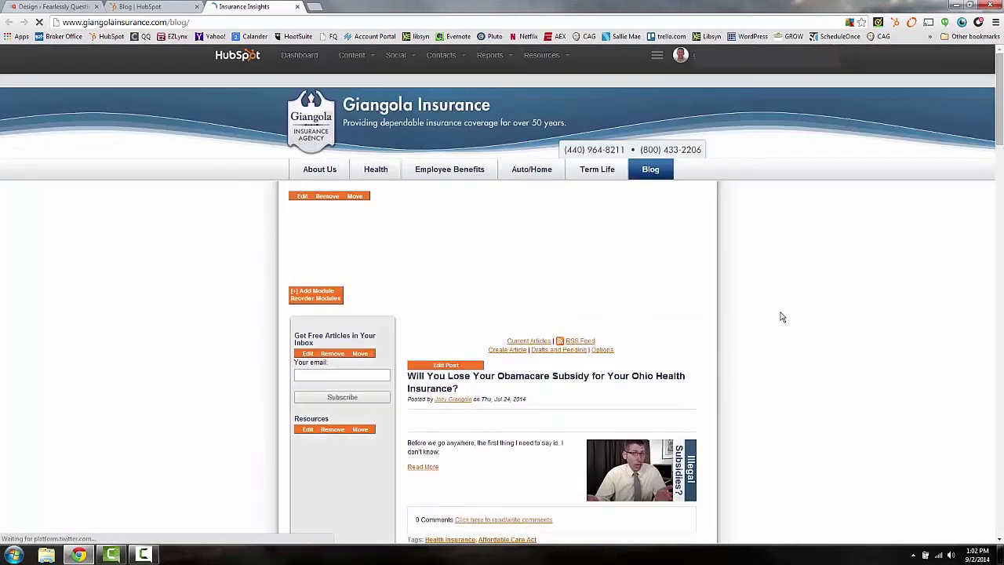
# Step: Add a Content module below the Free Video Course banner via the Add Module dialog
pyautogui.click(308, 293)
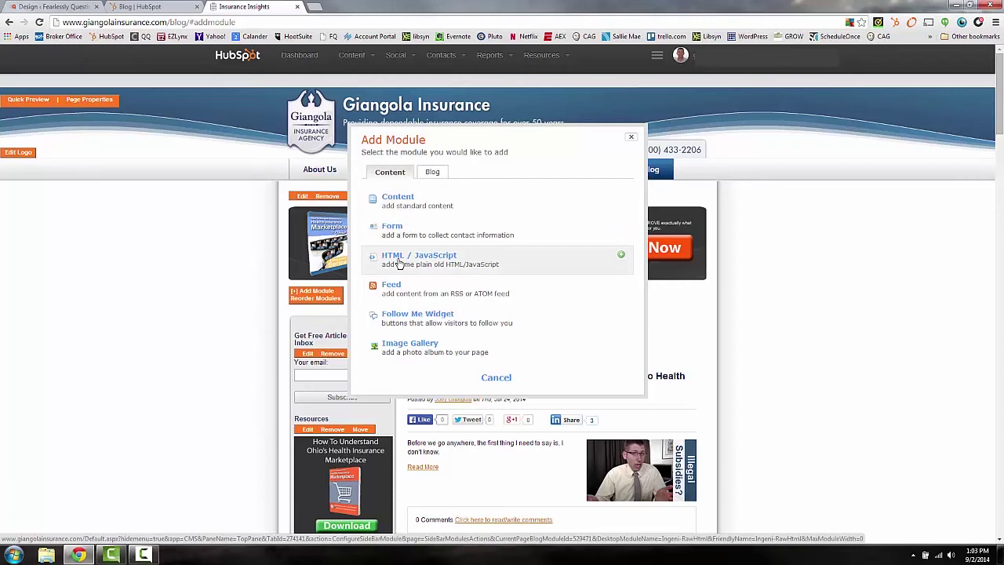
pyautogui.click(392, 201)
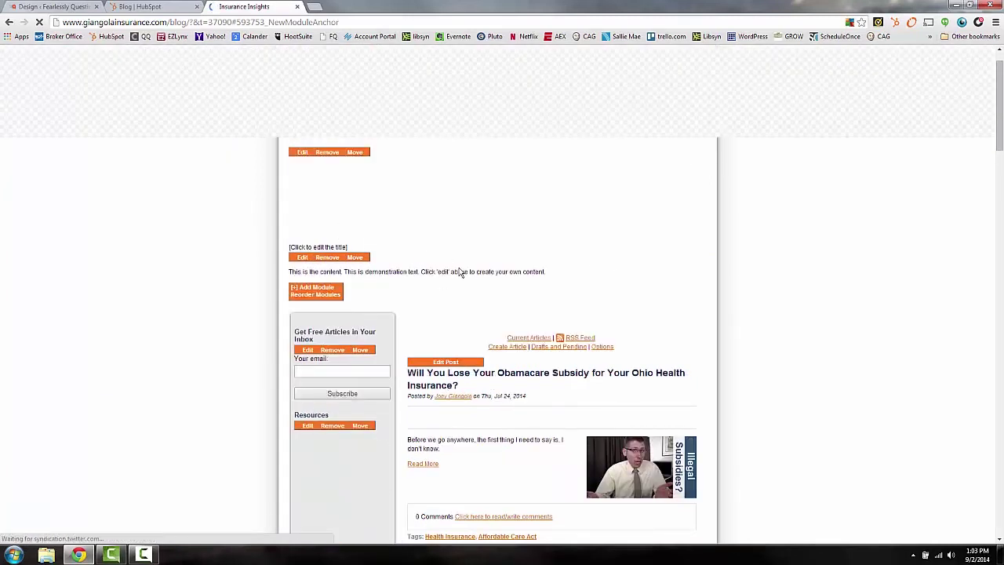
# Step: Delete the '[Click to edit the title]' placeholder, save the empty title, and edit the demonstration text
pyautogui.click(339, 247)
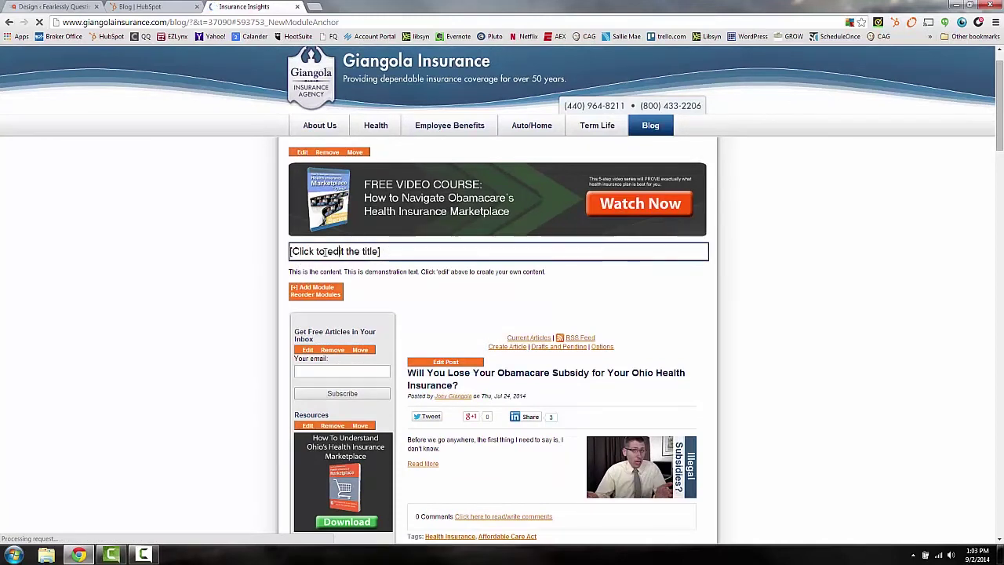
pyautogui.moveTo(381, 251); pyautogui.dragTo(276, 252)
pyautogui.click(276, 255)
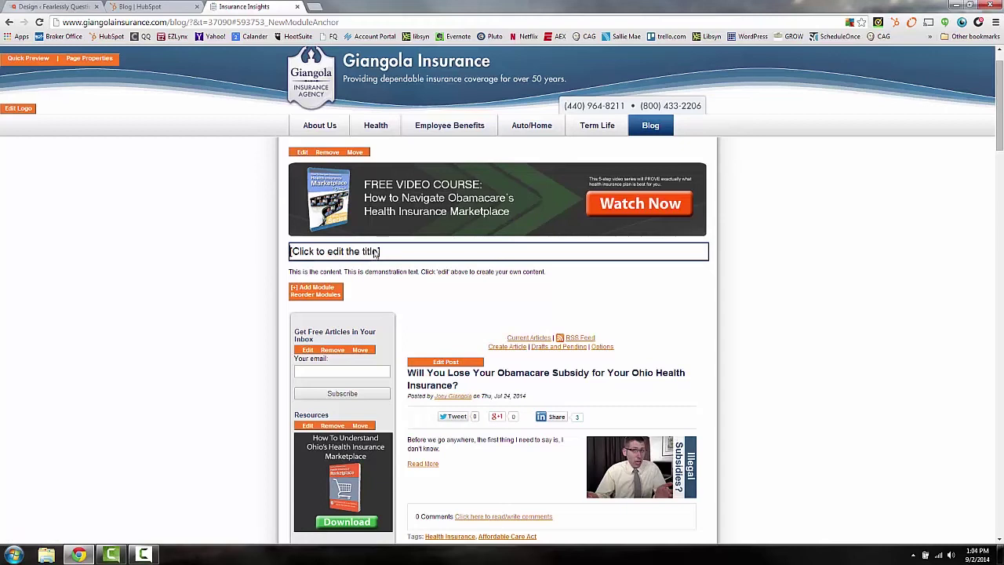
pyautogui.click(373, 251)
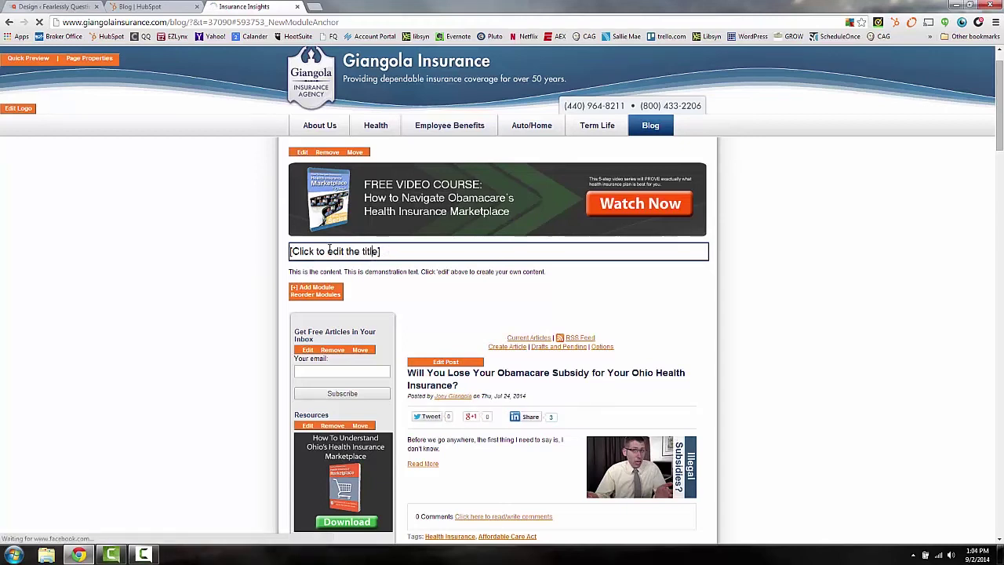
pyautogui.moveTo(383, 251); pyautogui.dragTo(274, 251)
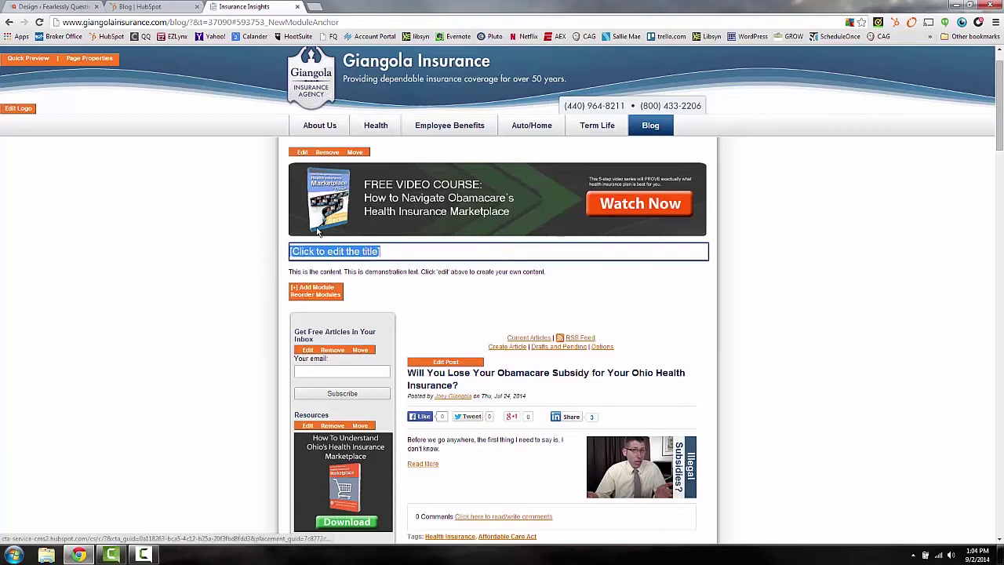
pyautogui.press('BackSpace')
pyautogui.press('Return')
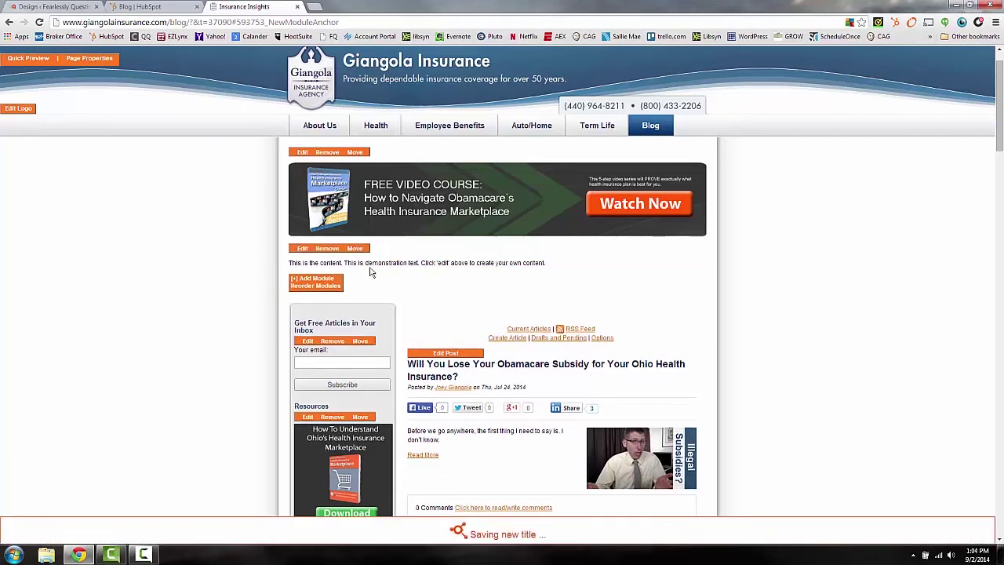
pyautogui.click(371, 267)
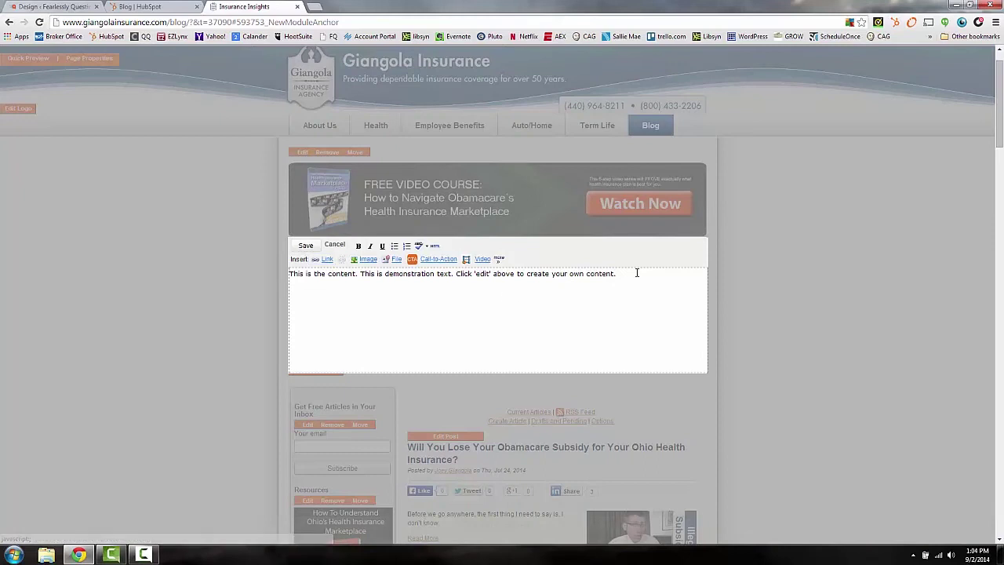
# Step: Delete the demo sample text and insert the 'Navigating Obamacare Top (Countdown 21)' CTA in its place
pyautogui.moveTo(637, 272); pyautogui.dragTo(258, 272)
pyautogui.press('BackSpace')
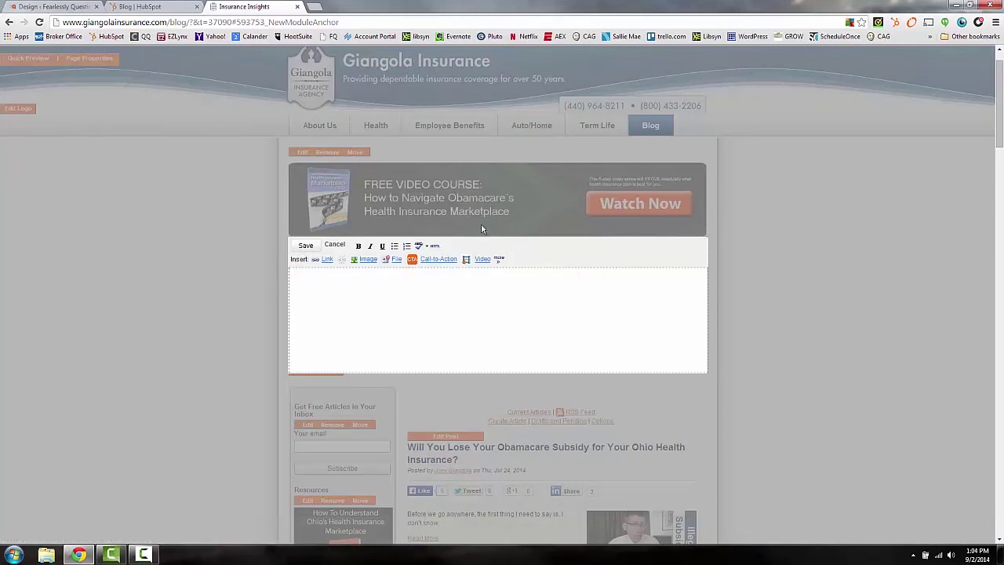
pyautogui.click(435, 259)
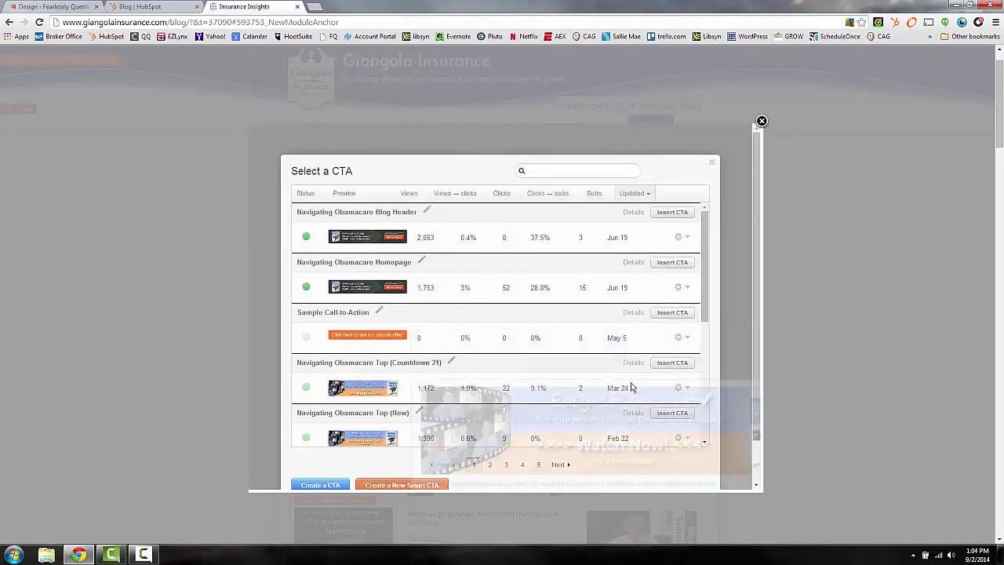
pyautogui.click(668, 362)
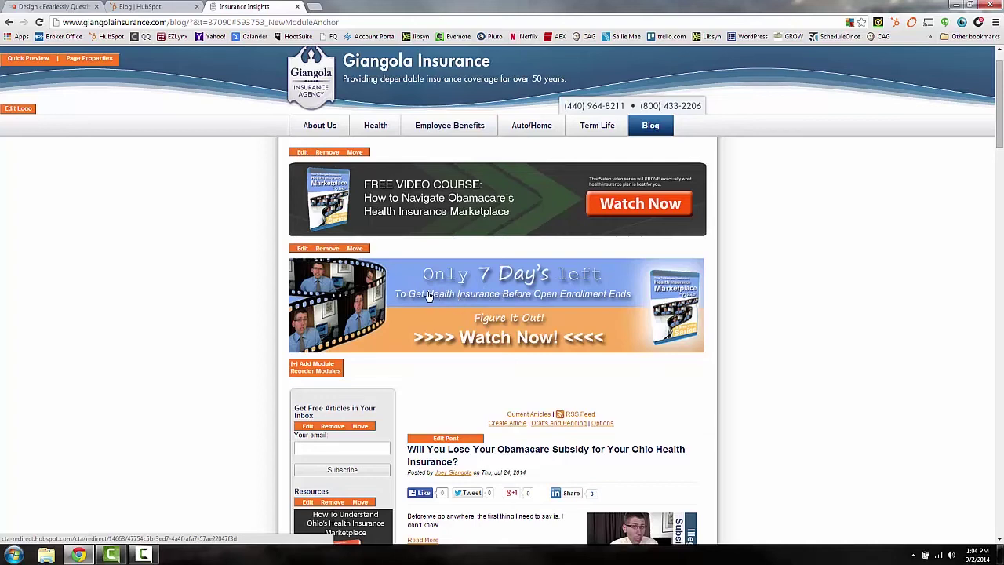
pyautogui.click(511, 322)
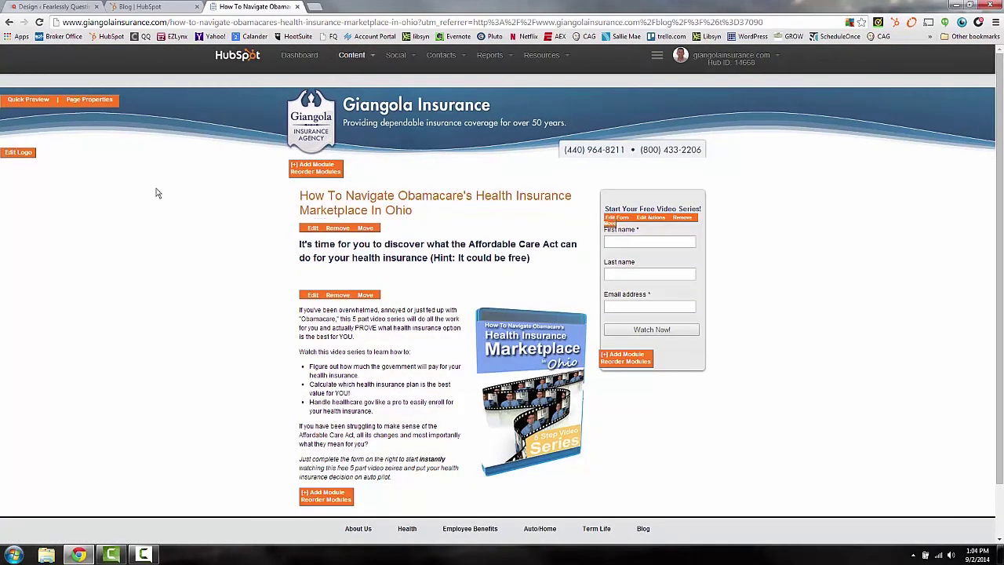
pyautogui.click(8, 23)
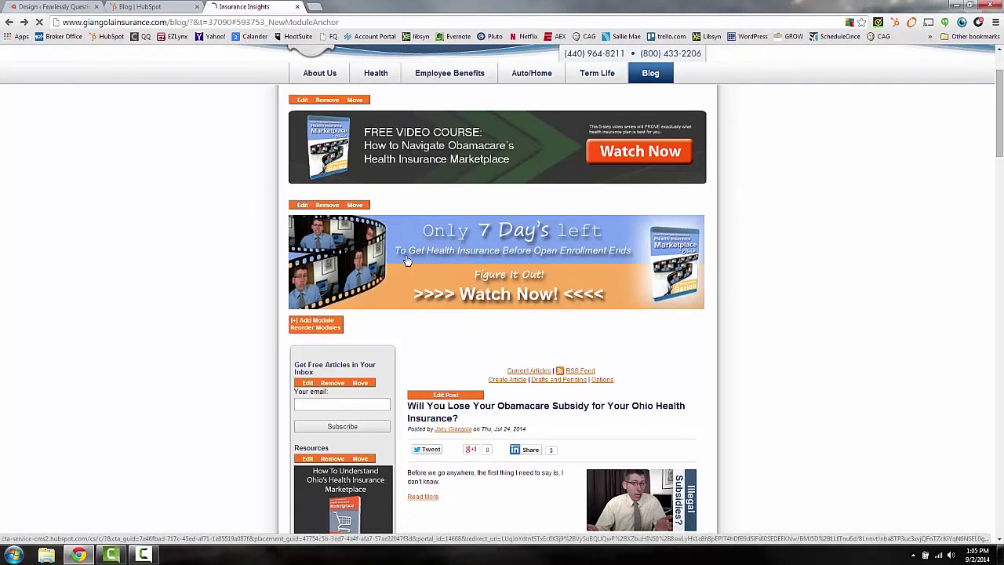
# Step: Remove the 'Only 7 Day's left' countdown module, confirm the deletion, and check the page
pyautogui.scroll(1, 377, 262)
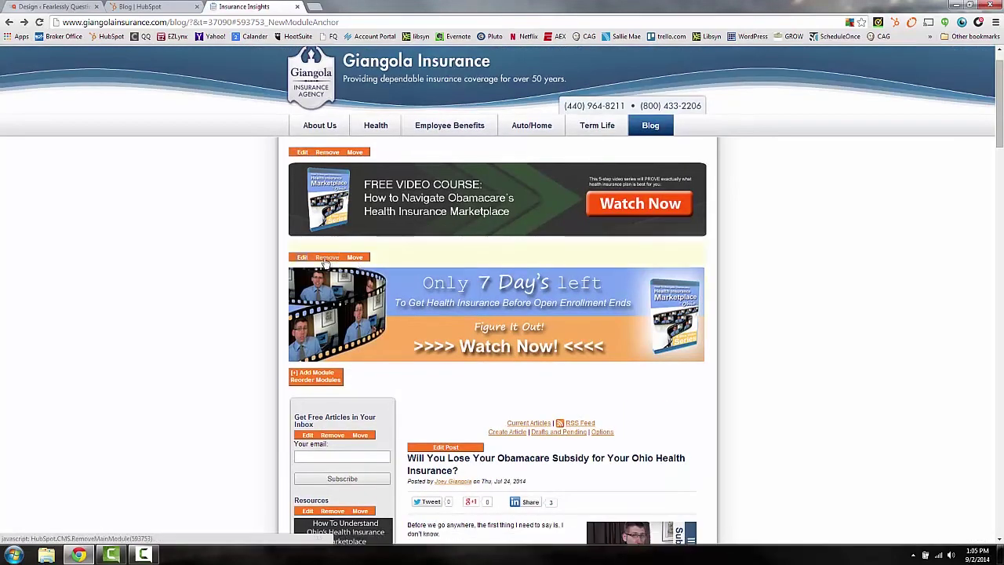
pyautogui.click(326, 259)
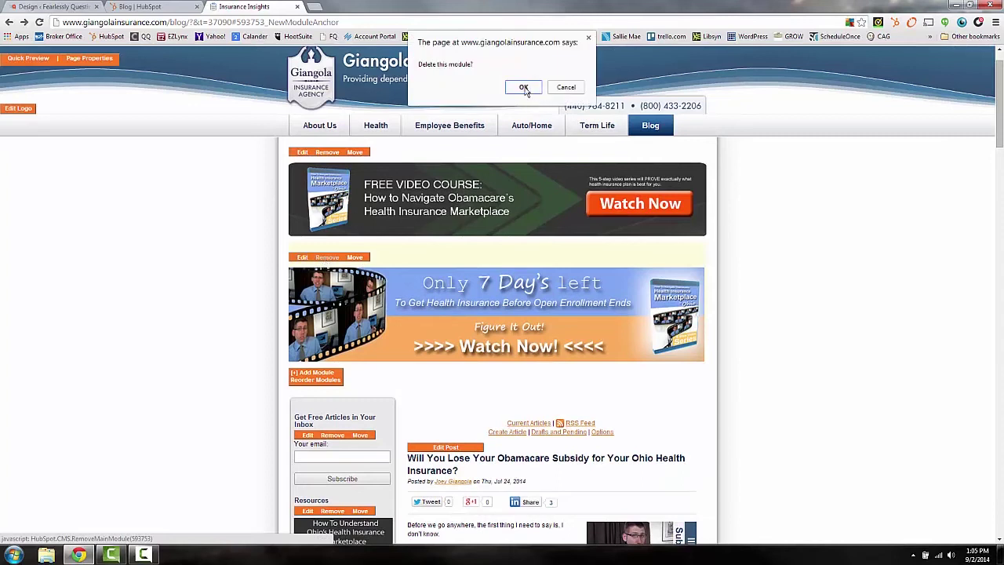
pyautogui.click(524, 87)
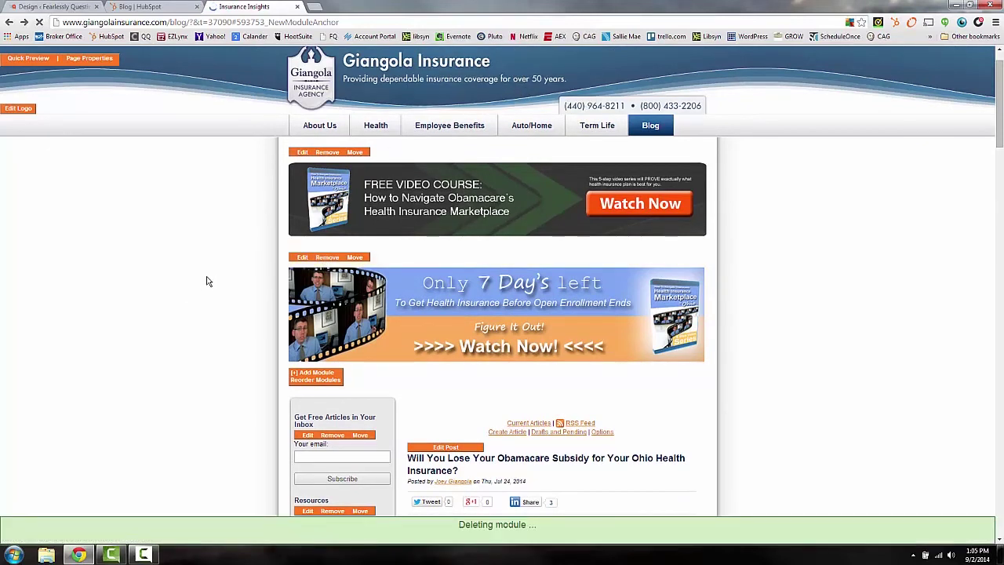
pyautogui.scroll(-1, 208, 281)
pyautogui.scroll(1, 209, 284)
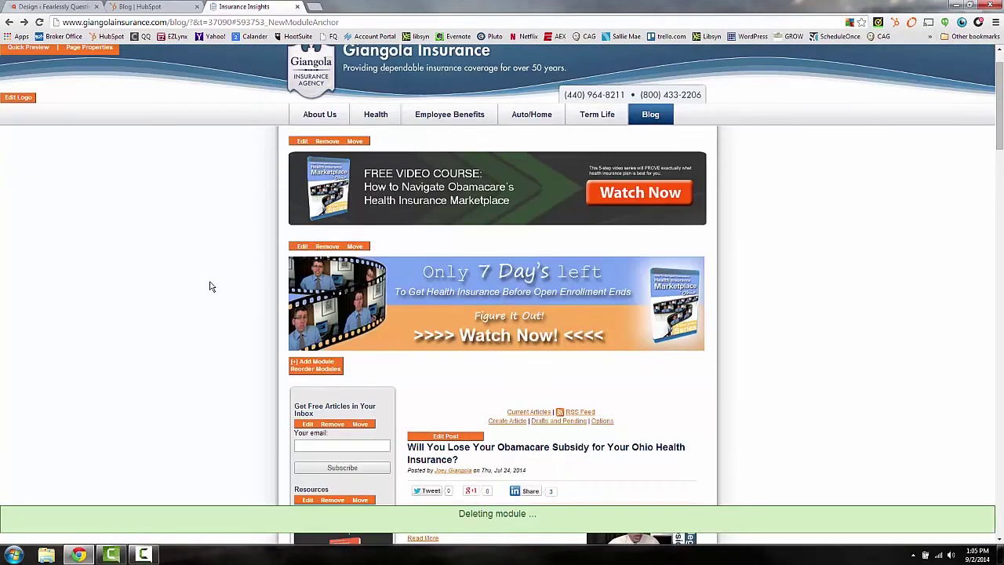
pyautogui.scroll(-2, 209, 287)
pyautogui.scroll(-2, 211, 286)
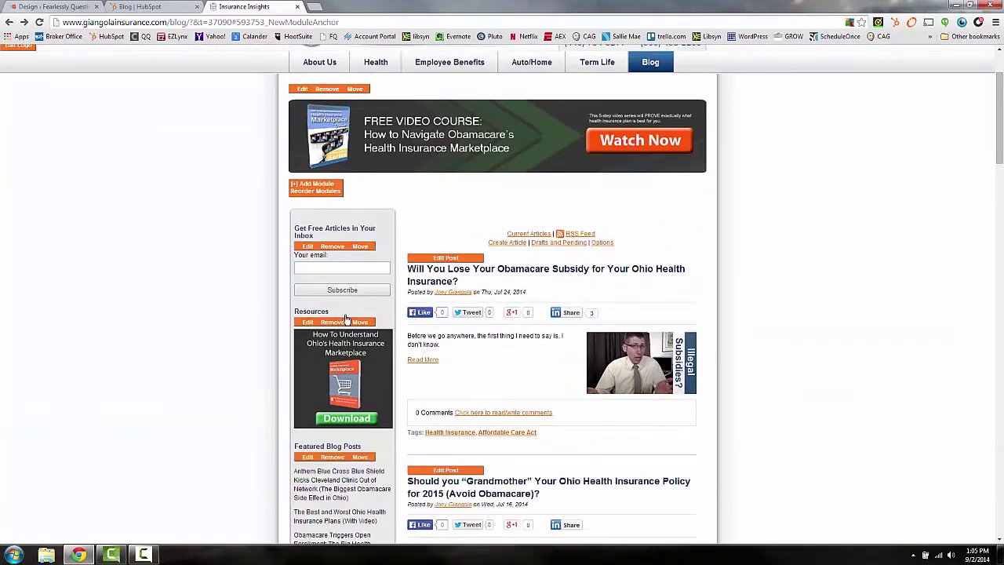
pyautogui.scroll(-5, 338, 290)
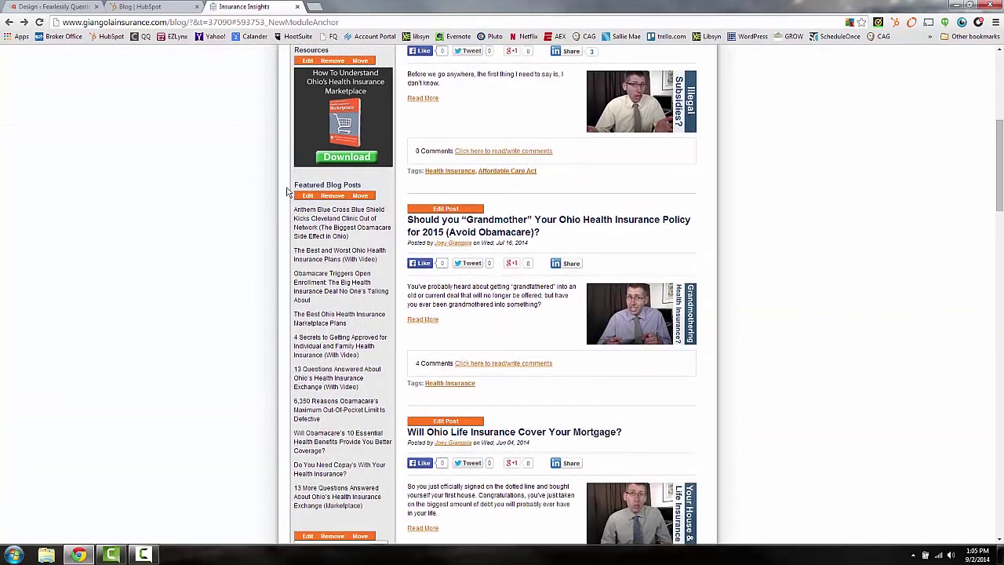
pyautogui.scroll(-1, 345, 357)
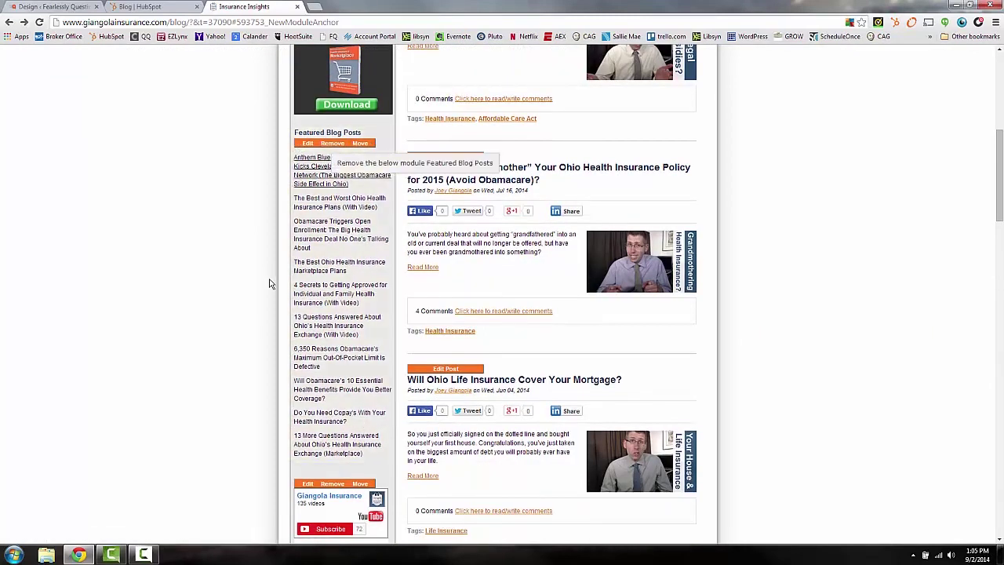
pyautogui.scroll(10, 275, 287)
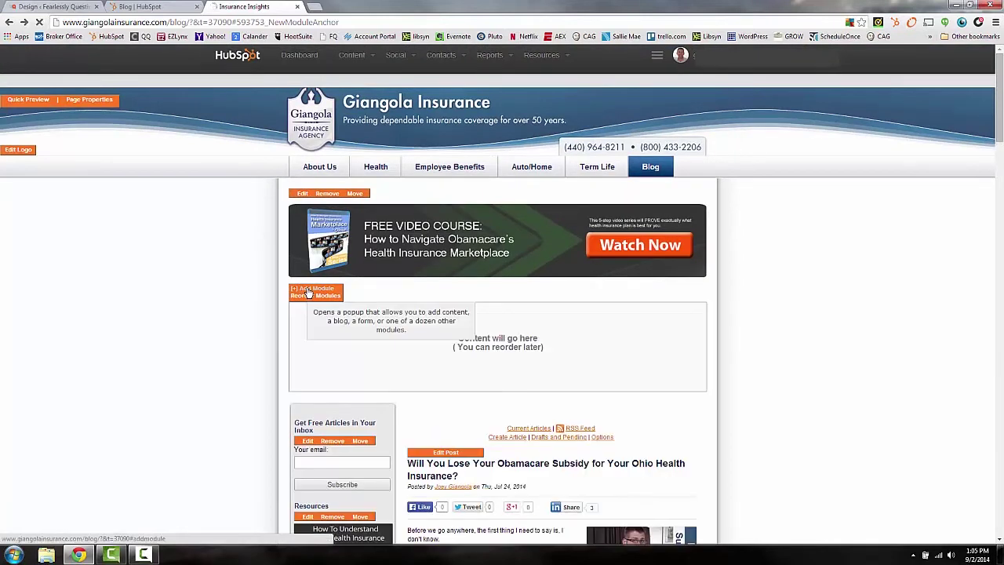
pyautogui.click(308, 291)
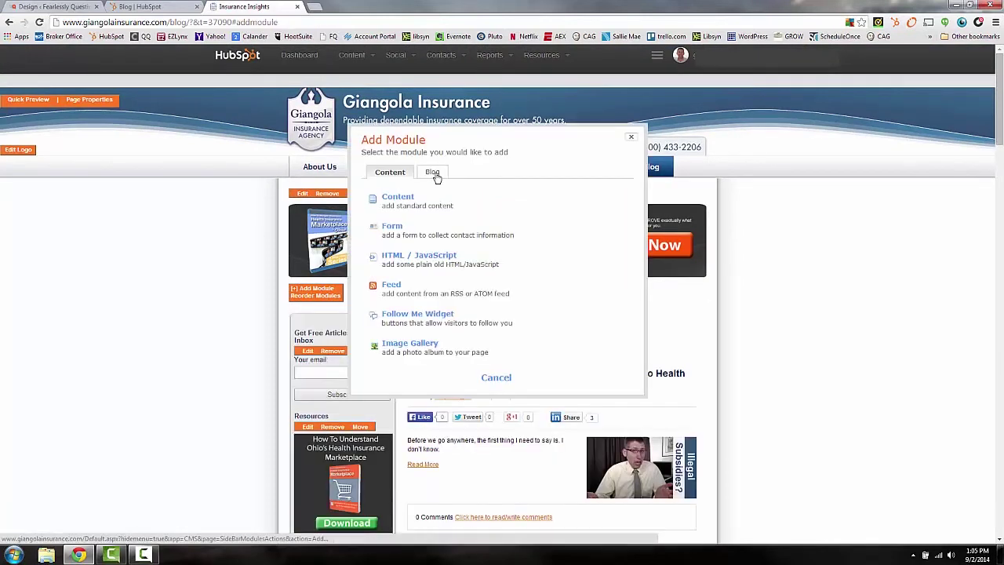
pyautogui.click(434, 173)
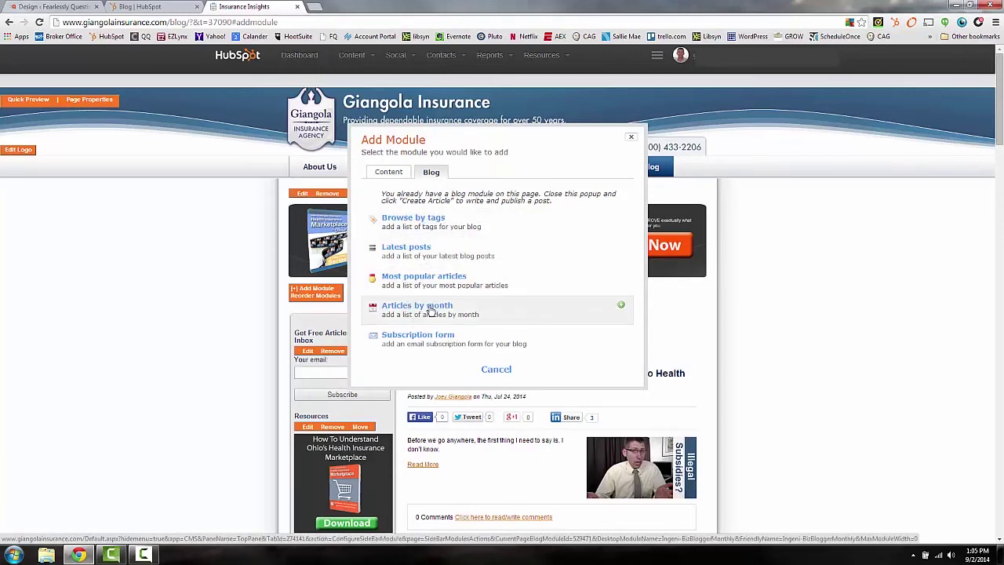
pyautogui.click(631, 140)
pyautogui.scroll(-2, 451, 377)
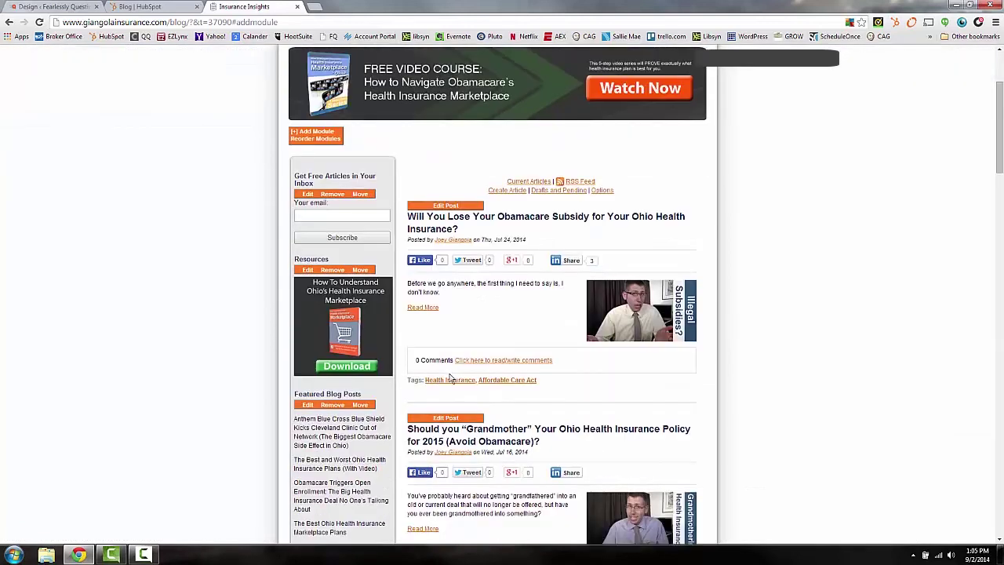
pyautogui.scroll(2, 448, 381)
# Step: Go to the Giangola Insurance homepage via the site logo and look over the page
pyautogui.click(321, 132)
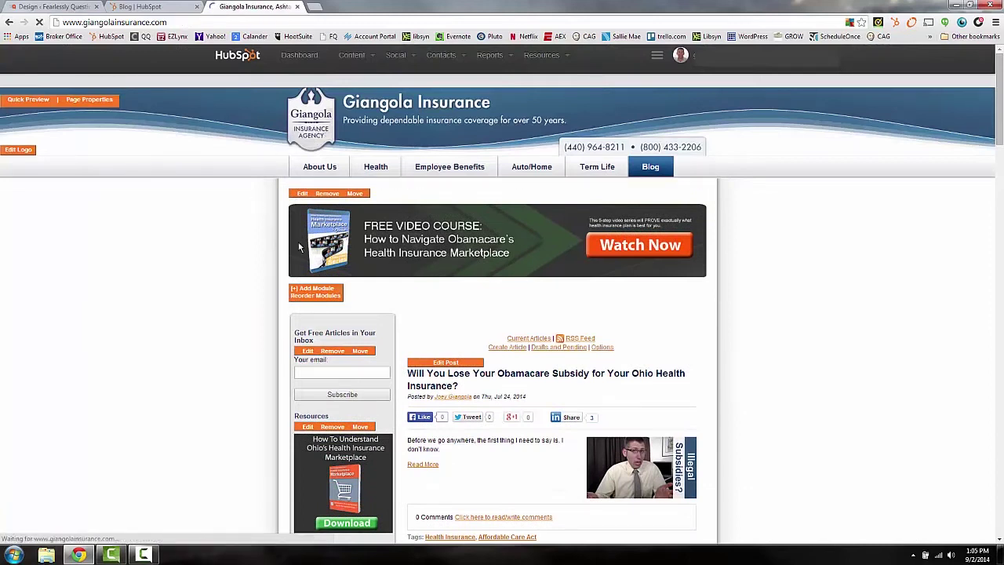
pyautogui.scroll(-1, 381, 307)
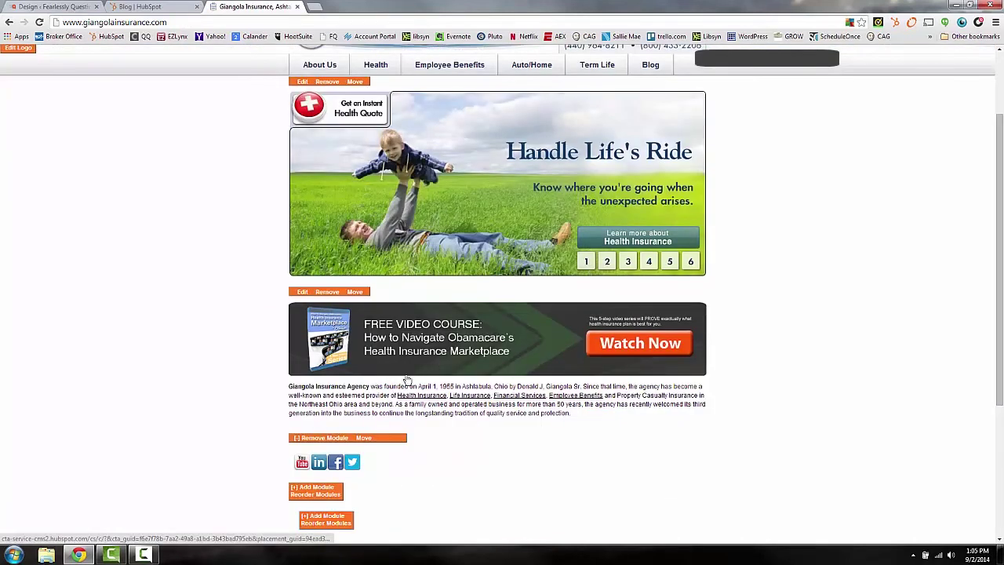
pyautogui.scroll(-1, 385, 450)
pyautogui.scroll(1, 284, 287)
pyautogui.scroll(1, 284, 287)
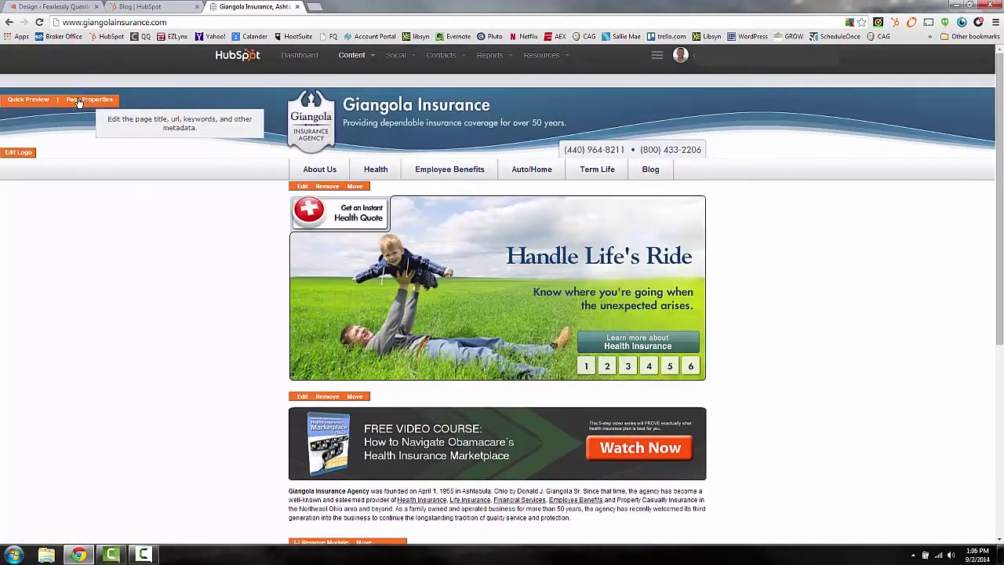
# Step: Review the homepage's title, URL and metadata in Page Properties, then close it unchanged
pyautogui.click(108, 103)
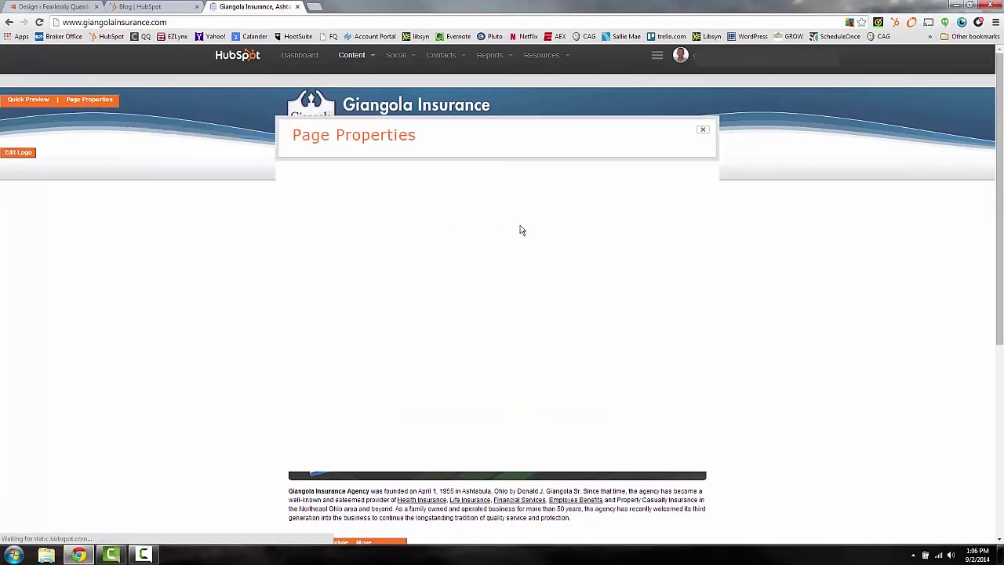
pyautogui.scroll(-1, 407, 293)
pyautogui.scroll(-2, 400, 302)
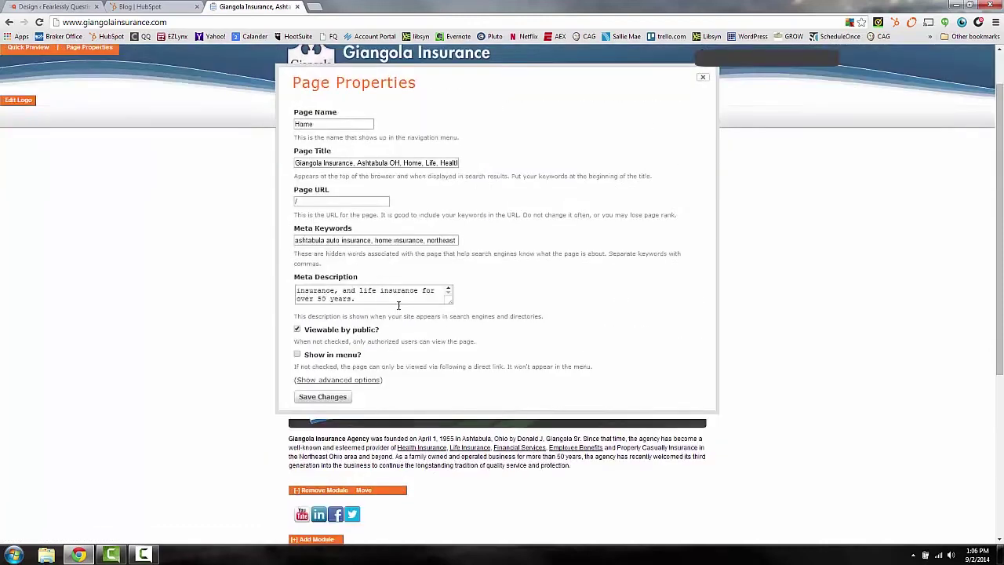
pyautogui.scroll(1, 737, 180)
pyautogui.click(703, 131)
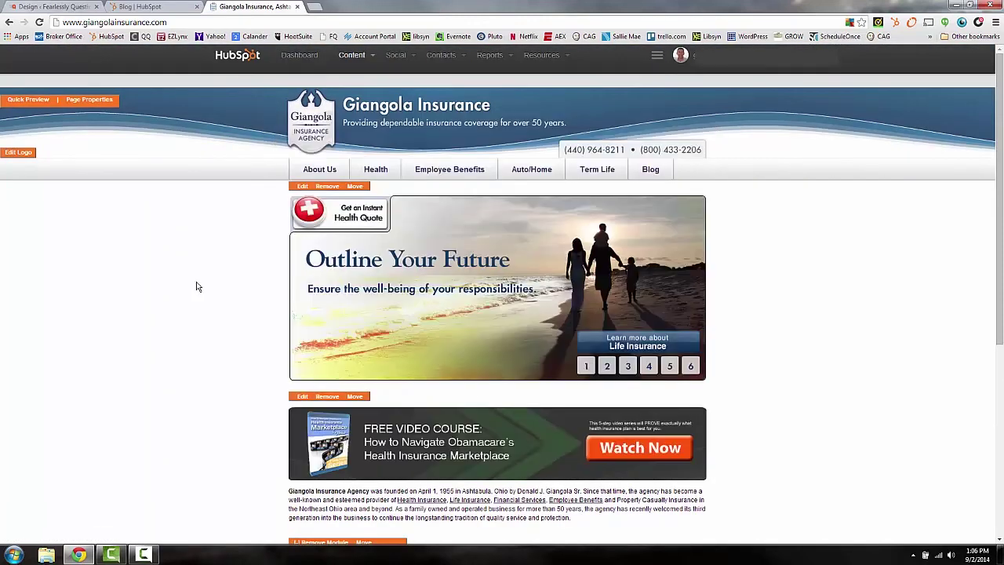